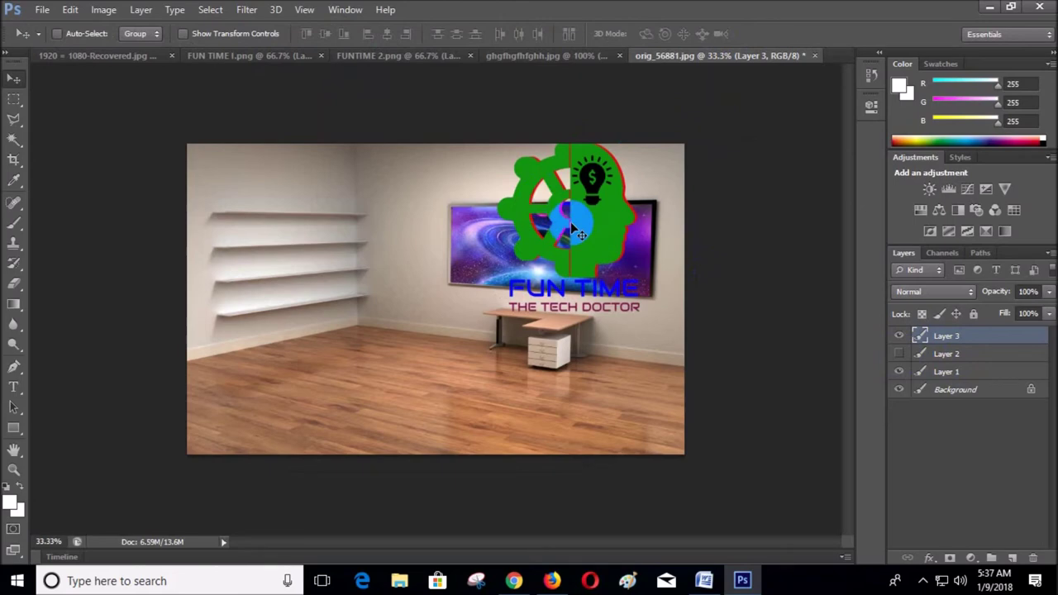
Move the FUN TIME logo onto the wall screen and scale it to about 79% width and 46% height
{"action": "left_click_drag", "start_coordinate": [496, 138], "coordinate": [524, 236]}
{"action": "left_click_drag", "start_coordinate": [555, 277], "coordinate": [484, 293]}
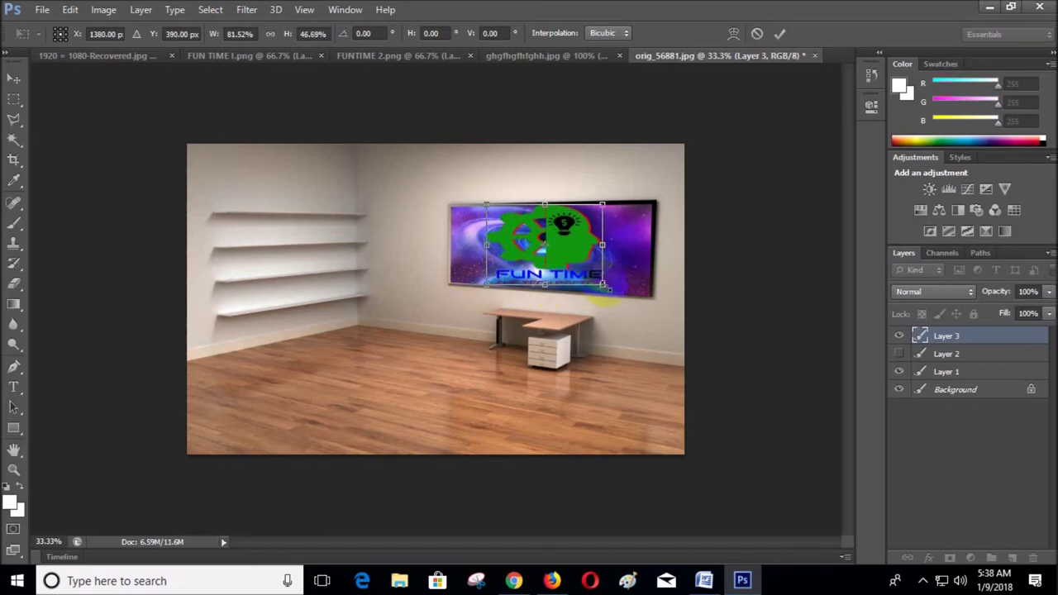
{"action": "left_click_drag", "start_coordinate": [608, 288], "coordinate": [611, 286]}
{"action": "left_click_drag", "start_coordinate": [606, 245], "coordinate": [599, 245]}
Distort the logo by slightly raising its lower-left corner to follow the wall screen's perspective, and apply the transform
{"action": "right_click", "coordinate": [555, 257]}
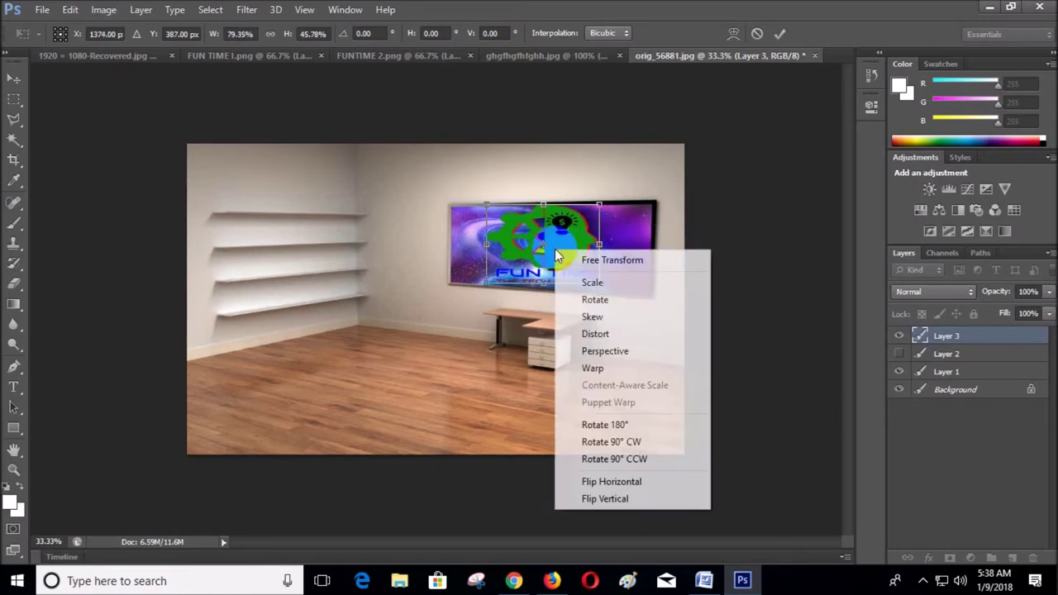
{"action": "left_click", "coordinate": [593, 333]}
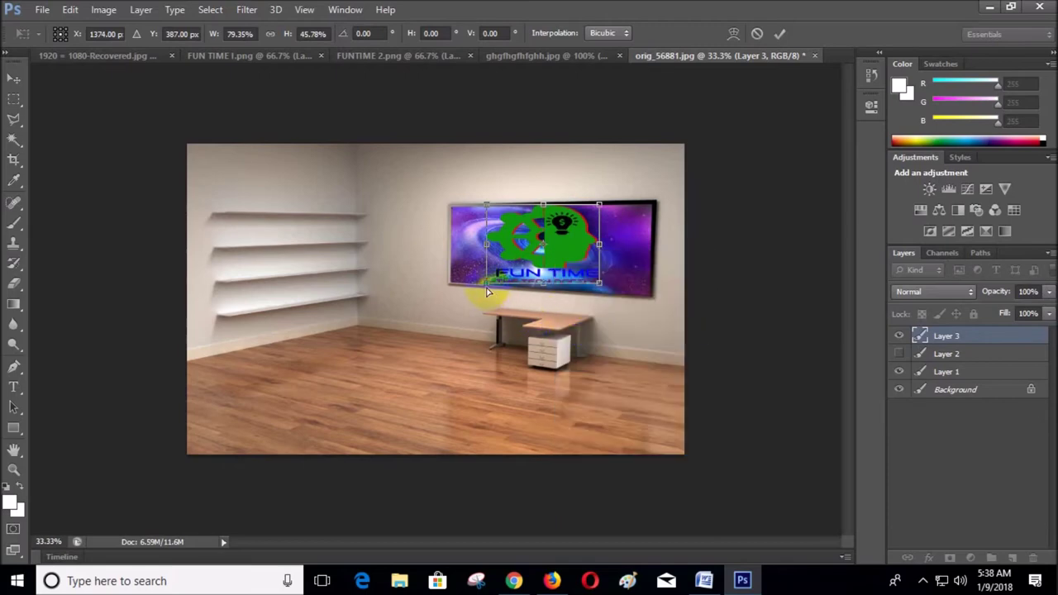
{"action": "left_click_drag", "start_coordinate": [486, 287], "coordinate": [486, 284]}
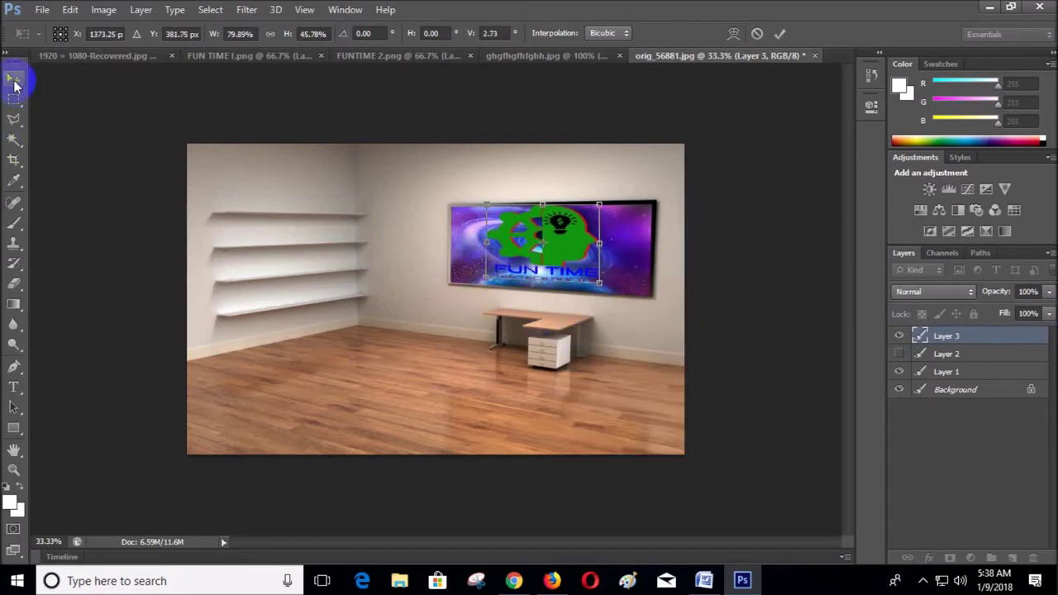
{"action": "left_click", "coordinate": [14, 80]}
{"action": "left_click", "coordinate": [503, 219]}
{"action": "left_click_drag", "start_coordinate": [395, 306], "coordinate": [535, 268]}
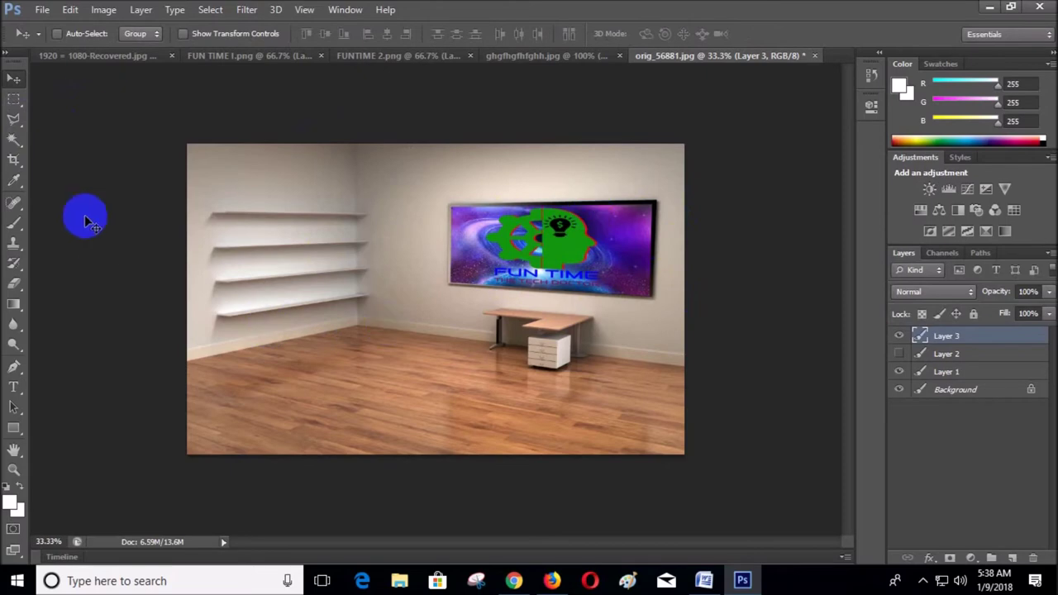
Save the composition to the Desktop as a JPEG copy named orig_56881.jpg
{"action": "left_click", "coordinate": [42, 10]}
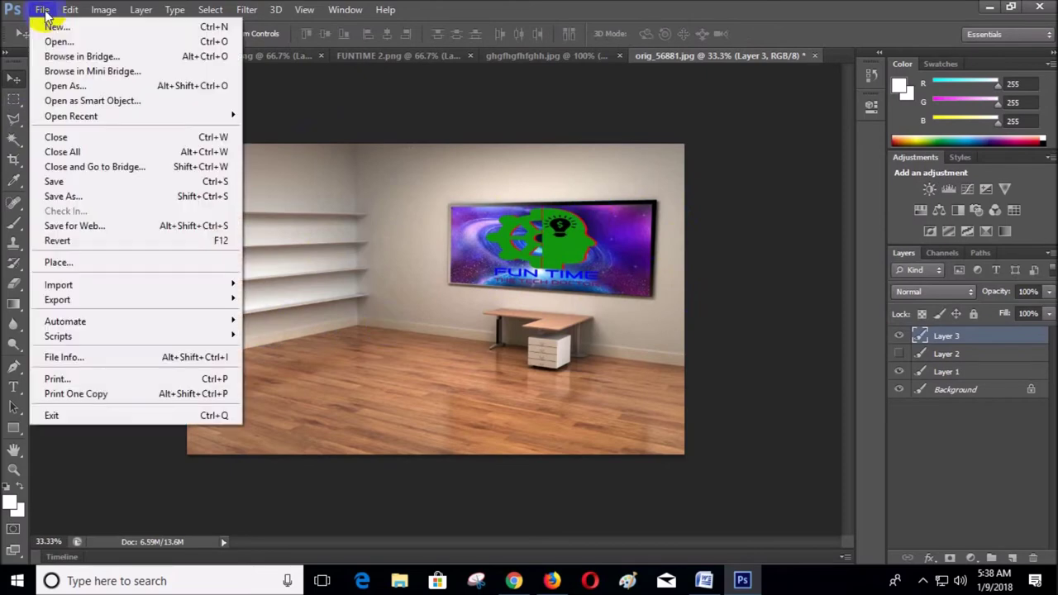
{"action": "left_click", "coordinate": [61, 182]}
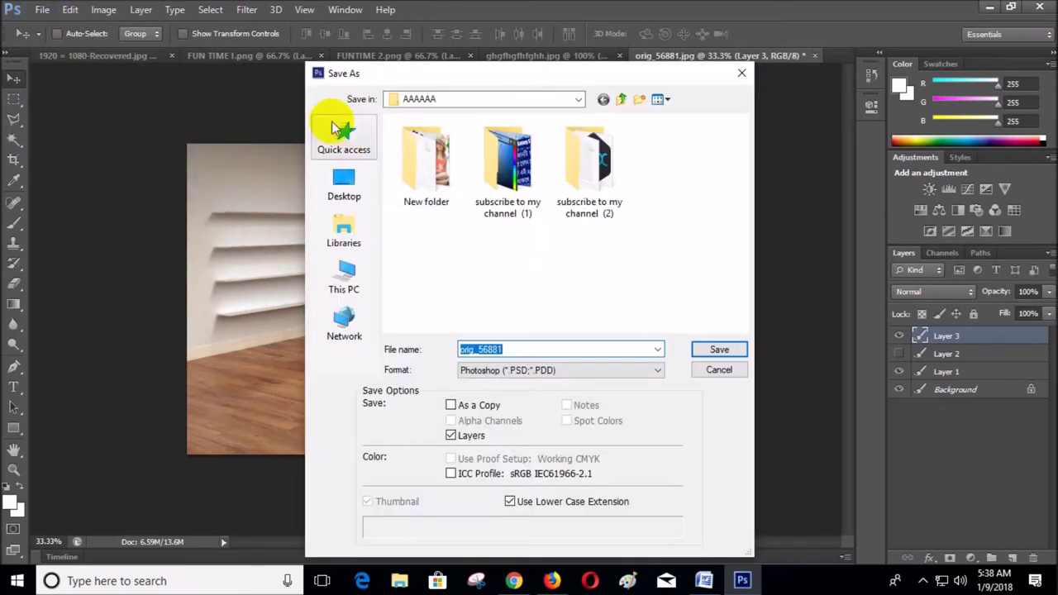
{"action": "left_click", "coordinate": [344, 182]}
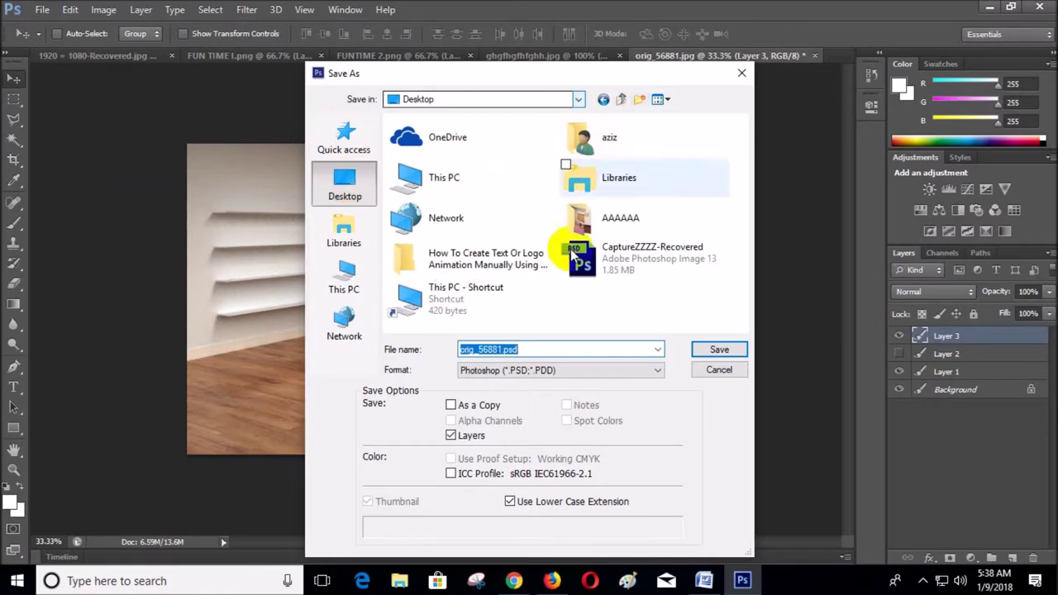
{"action": "left_click", "coordinate": [519, 370]}
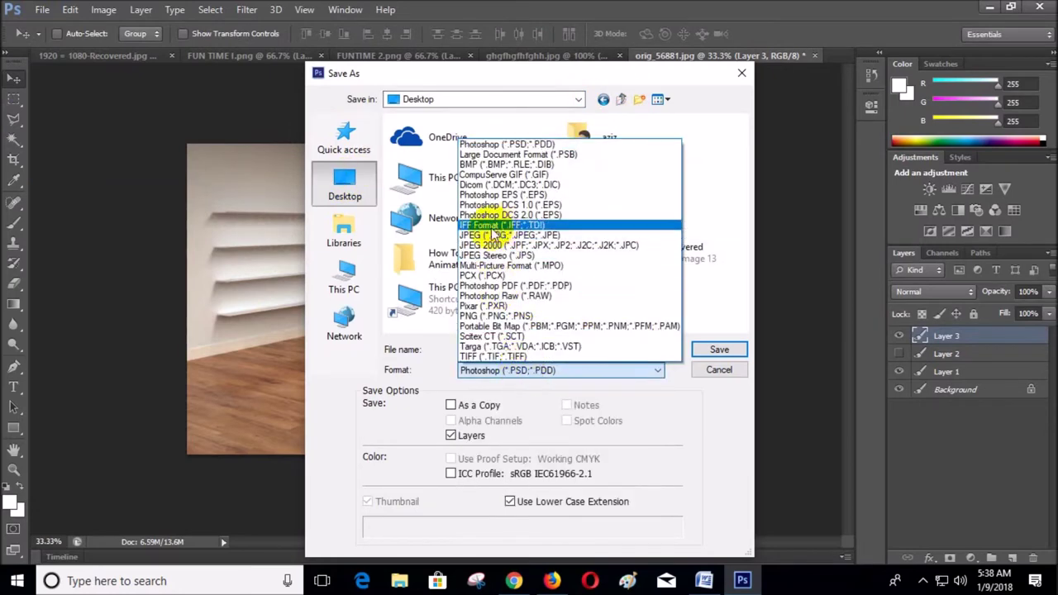
{"action": "left_click", "coordinate": [489, 236]}
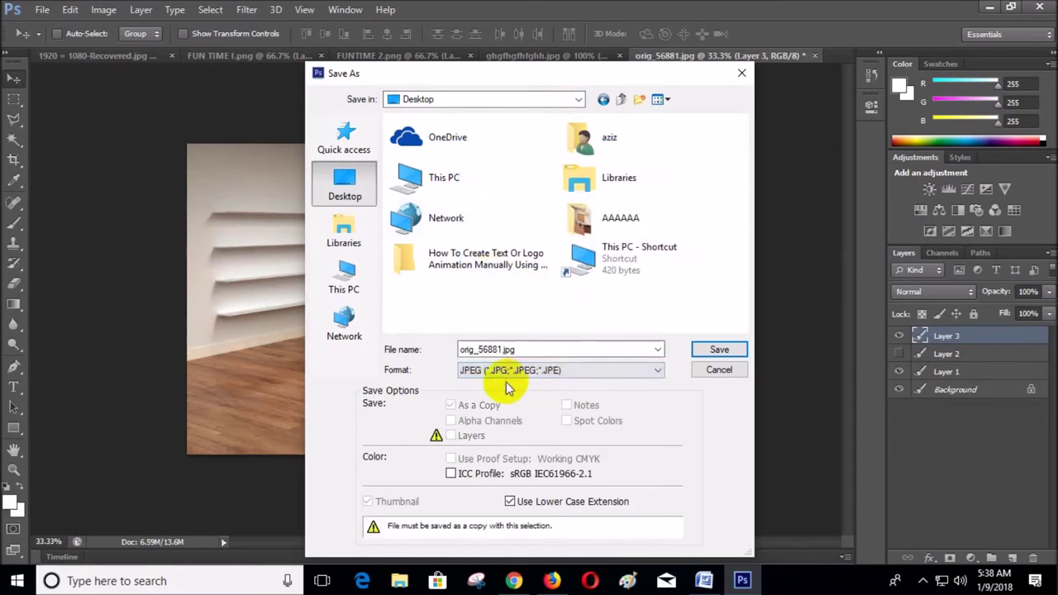
{"action": "left_click", "coordinate": [719, 350]}
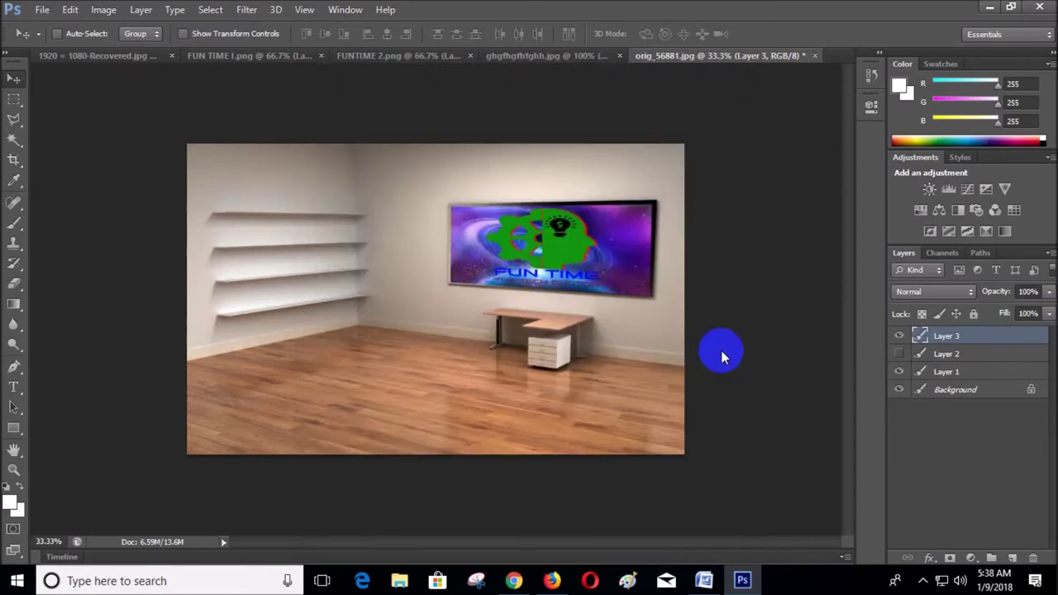
{"action": "left_click", "coordinate": [623, 143]}
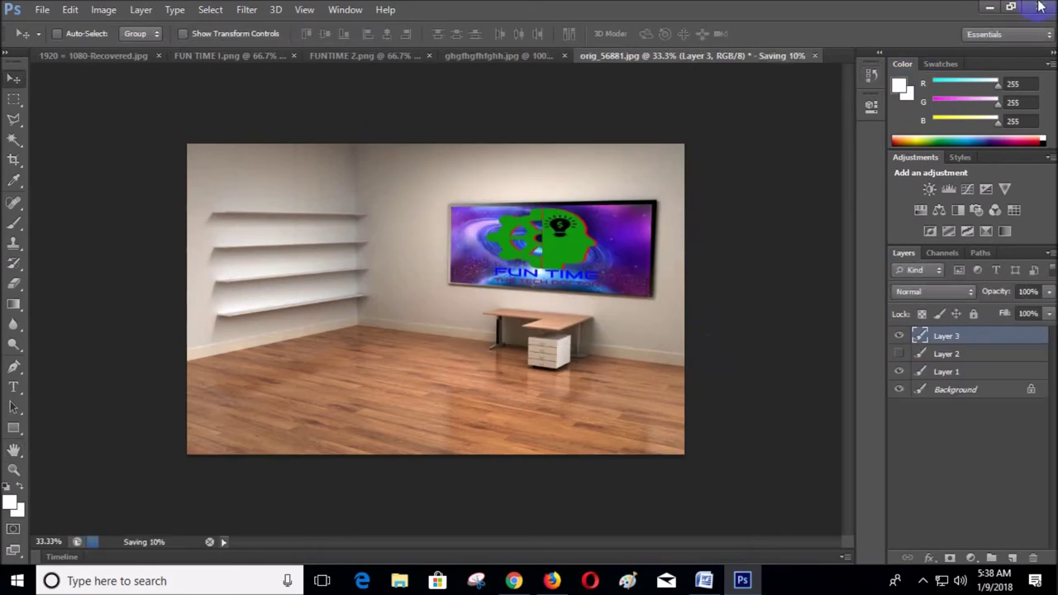
Minimize the image editor and the browser to reach the Windows desktop, and refresh it
{"action": "left_click", "coordinate": [988, 9]}
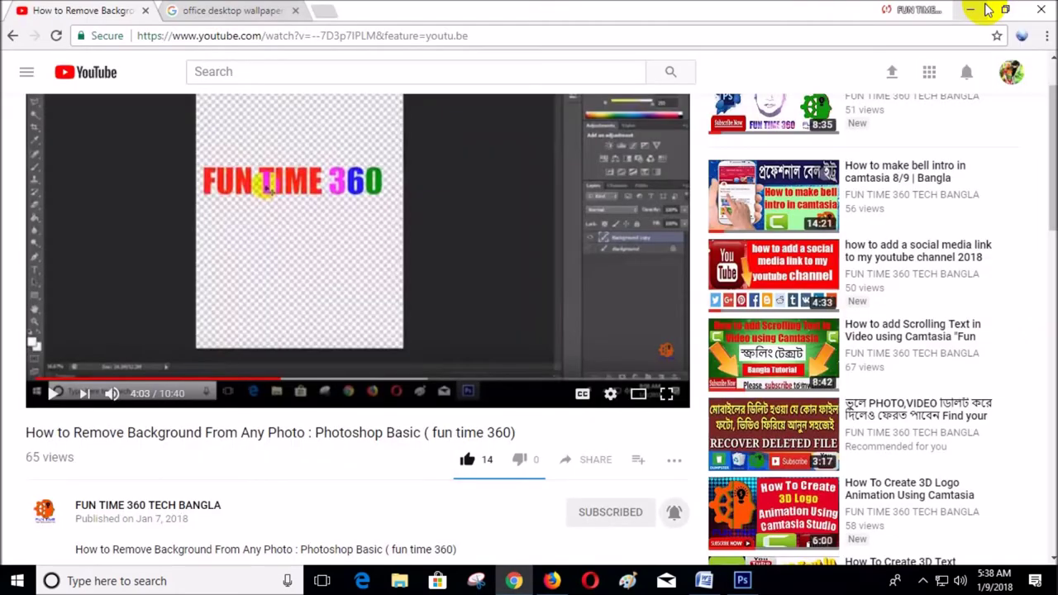
{"action": "left_click", "coordinate": [978, 11]}
{"action": "right_click", "coordinate": [393, 117]}
{"action": "left_click", "coordinate": [468, 158]}
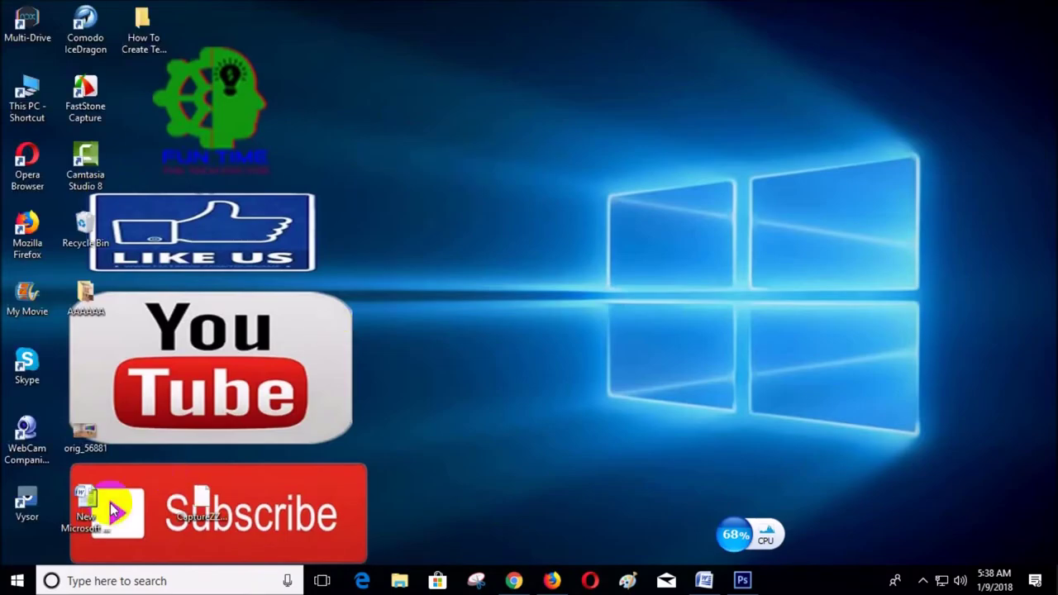
Move the orig_56881 icon to an empty area of the desktop, then open the image and set it as the desktop background
{"action": "left_click_drag", "start_coordinate": [93, 434], "coordinate": [590, 280]}
{"action": "double_click", "coordinate": [591, 280]}
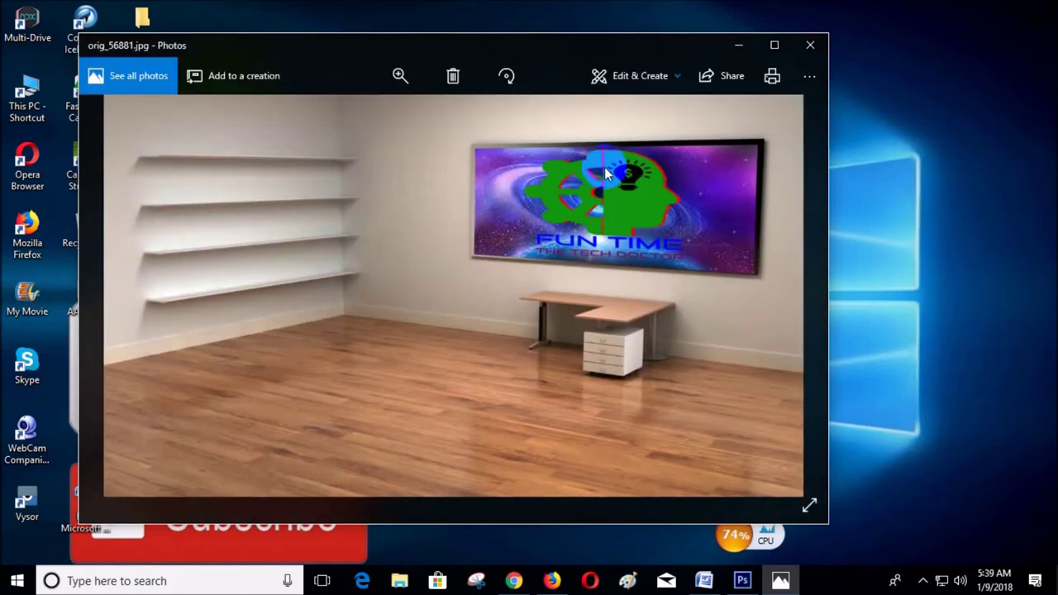
{"action": "right_click", "coordinate": [407, 263]}
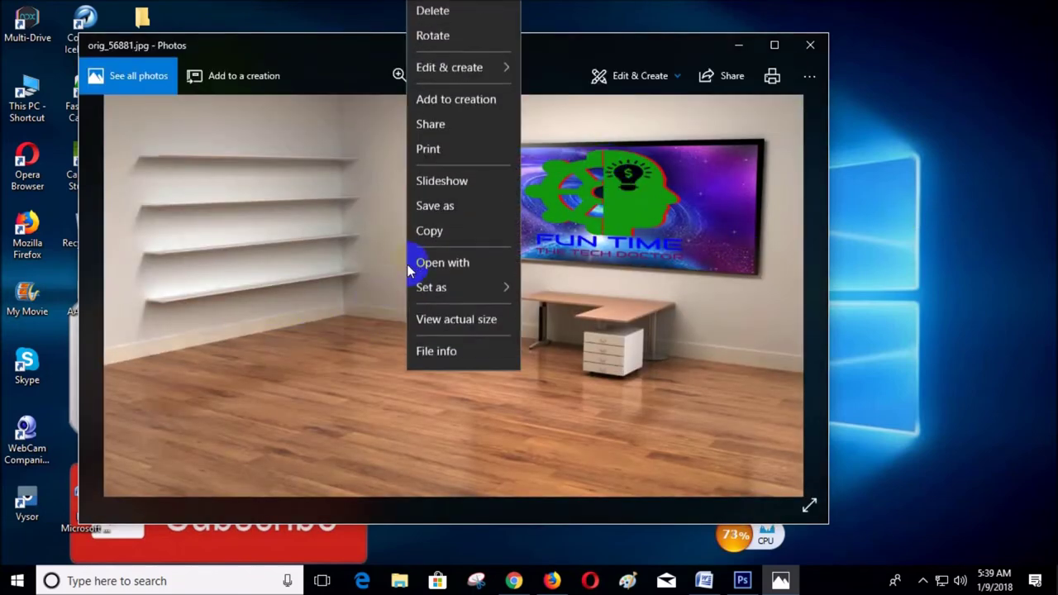
{"action": "left_click", "coordinate": [451, 296]}
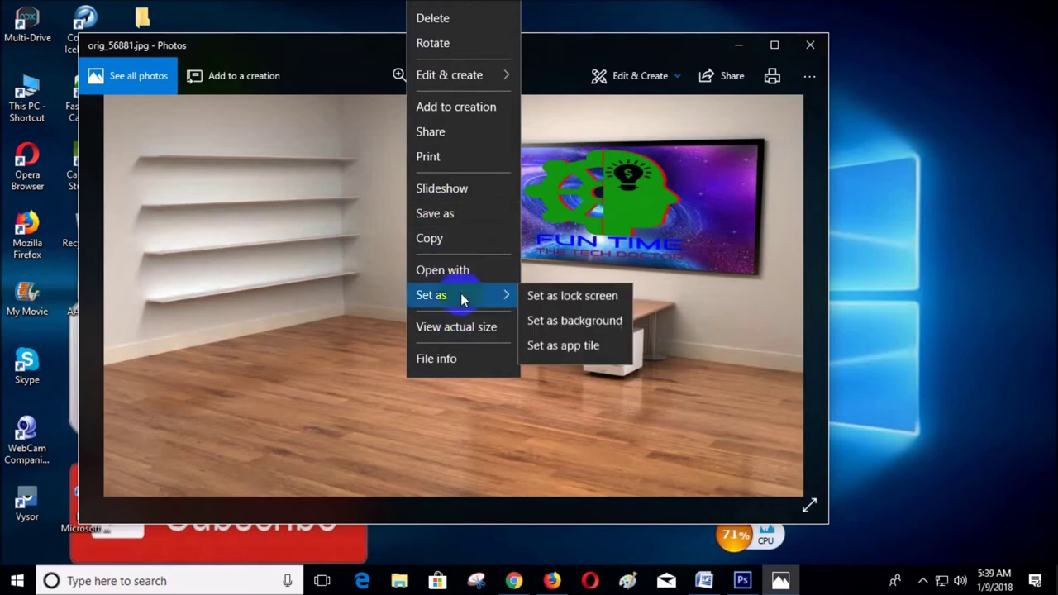
{"action": "left_click", "coordinate": [604, 332]}
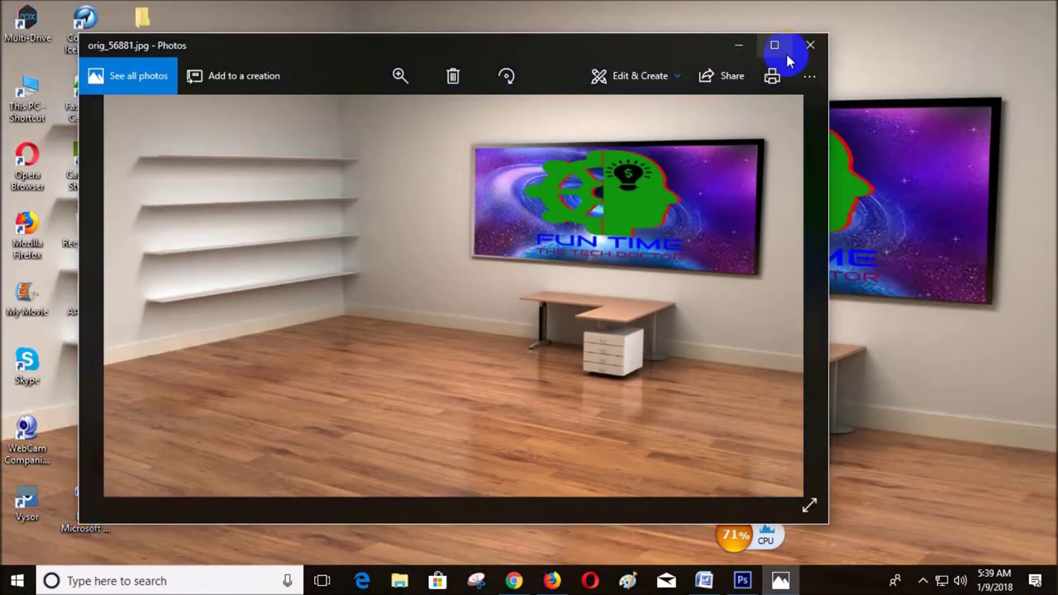
{"action": "left_click", "coordinate": [810, 45]}
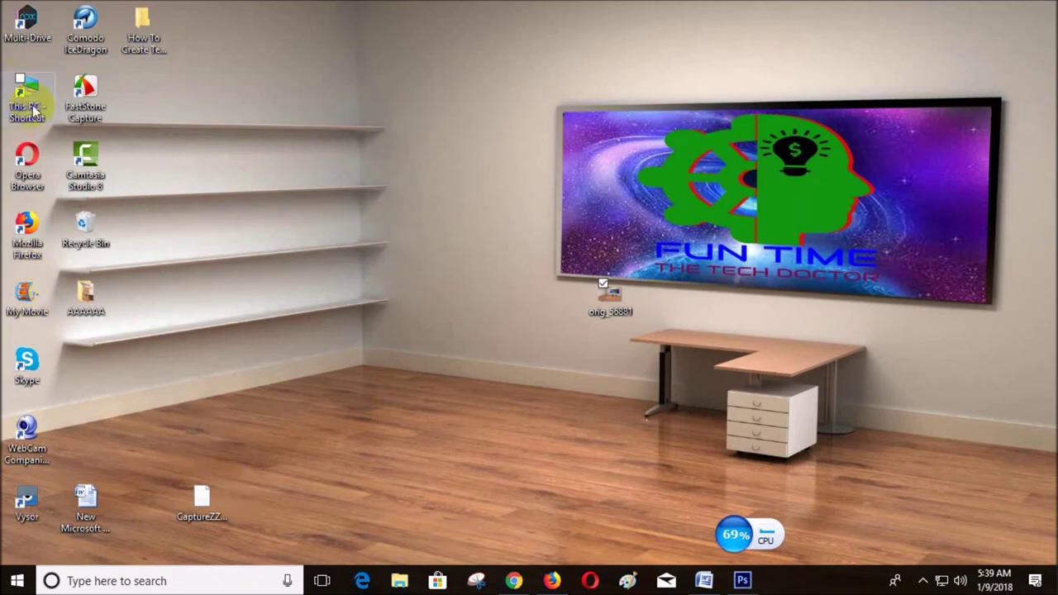
Move the This PC shortcut to the desk in the wallpaper and turn off aligning desktop icons to the grid
{"action": "left_click_drag", "start_coordinate": [29, 107], "coordinate": [719, 357]}
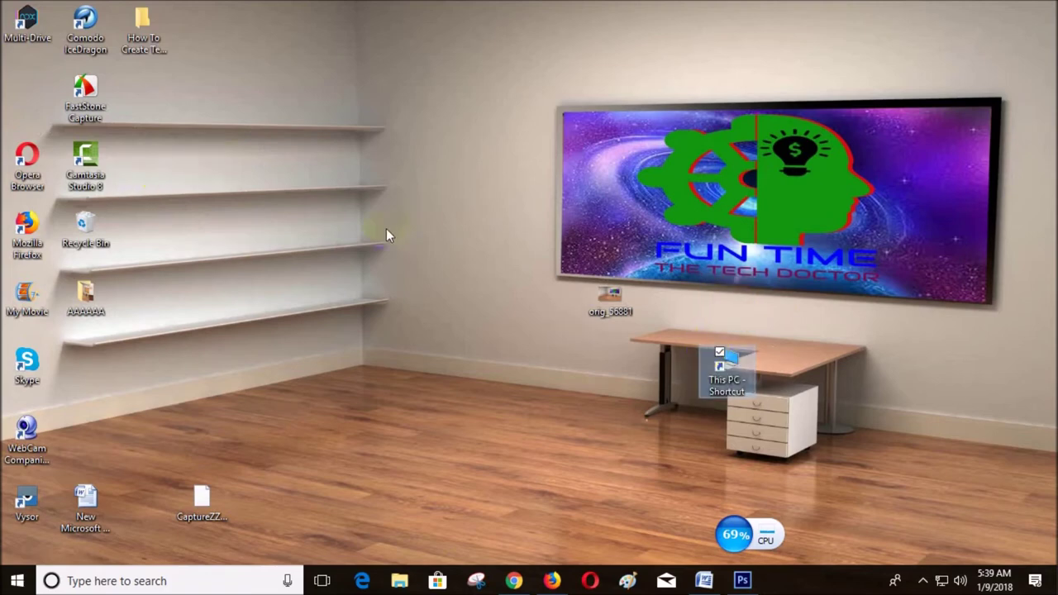
{"action": "right_click", "coordinate": [325, 163]}
{"action": "mouse_move", "coordinate": [364, 175]}
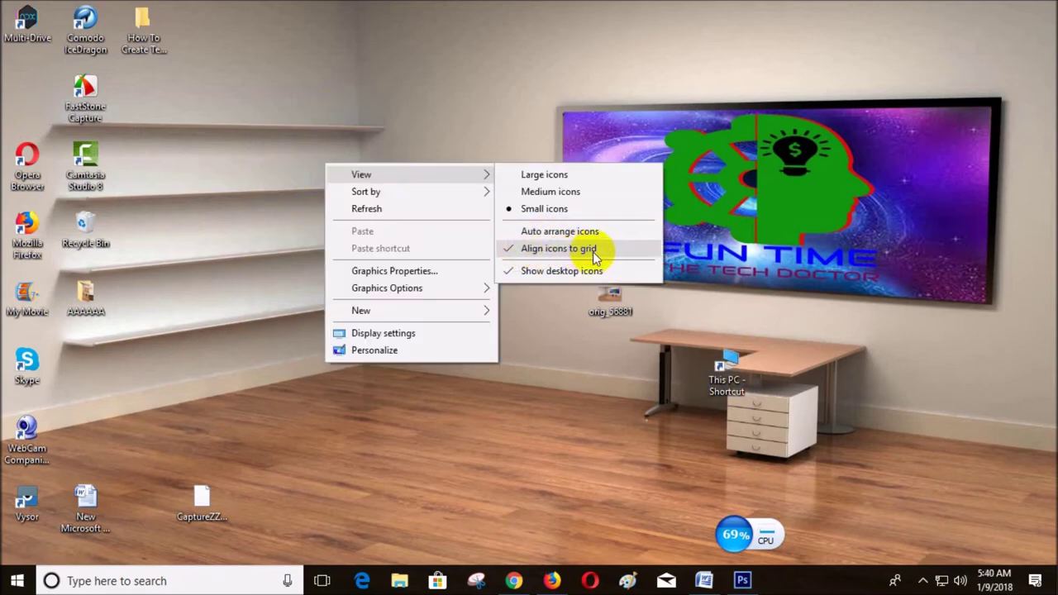
{"action": "left_click", "coordinate": [513, 247]}
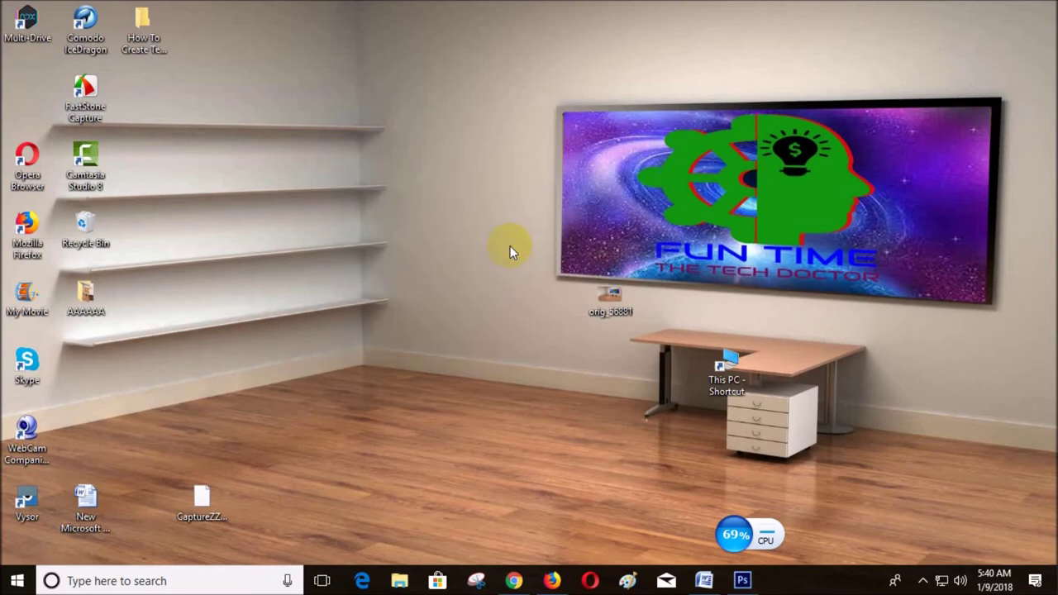
{"action": "right_click", "coordinate": [277, 107]}
{"action": "mouse_move", "coordinate": [314, 116]}
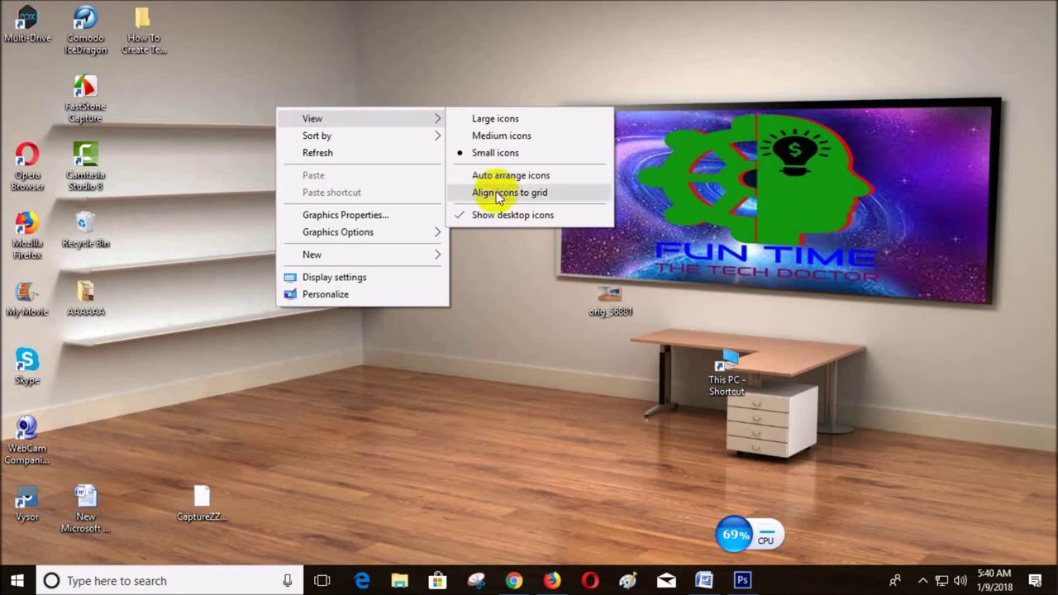
{"action": "left_click", "coordinate": [288, 52]}
Adjust the This PC shortcut to sit on the desktop surface of the desk, and place the Recycle Bin on the floor beside the drawer unit
{"action": "left_click_drag", "start_coordinate": [726, 365], "coordinate": [721, 343]}
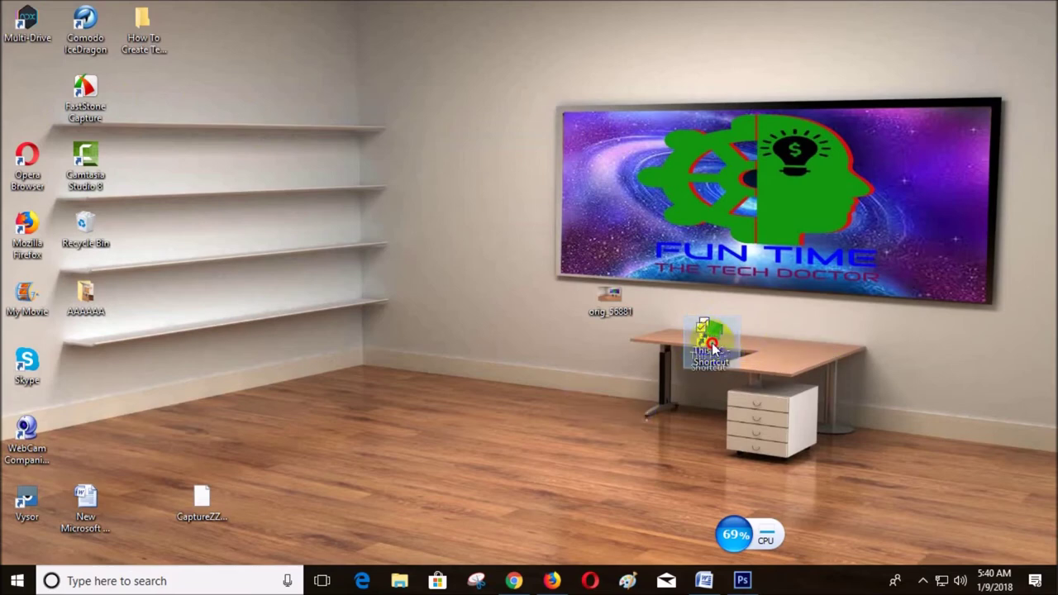
{"action": "left_click", "coordinate": [532, 383]}
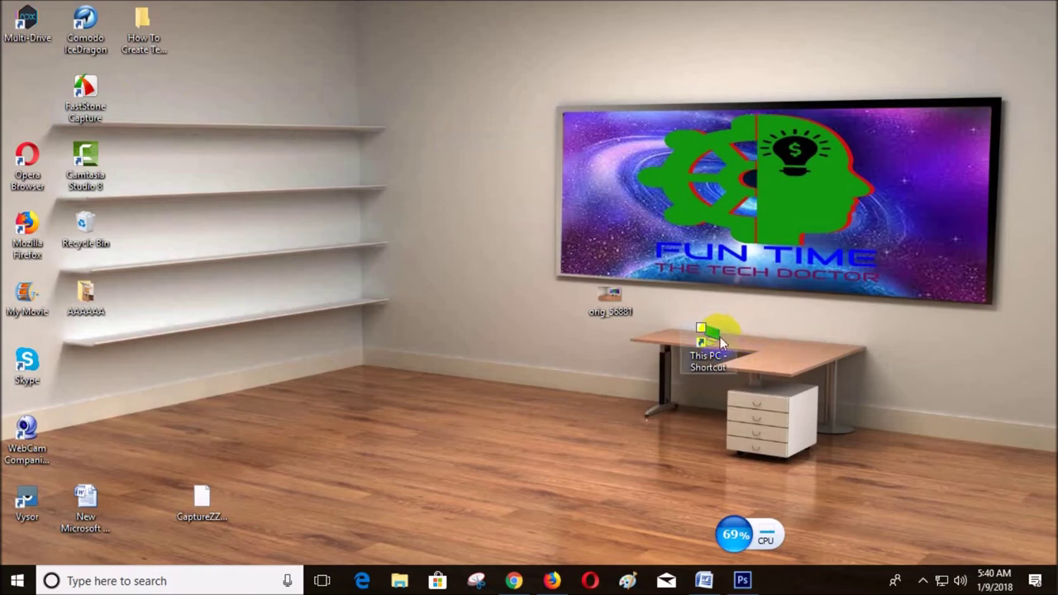
{"action": "left_click_drag", "start_coordinate": [716, 341], "coordinate": [720, 338]}
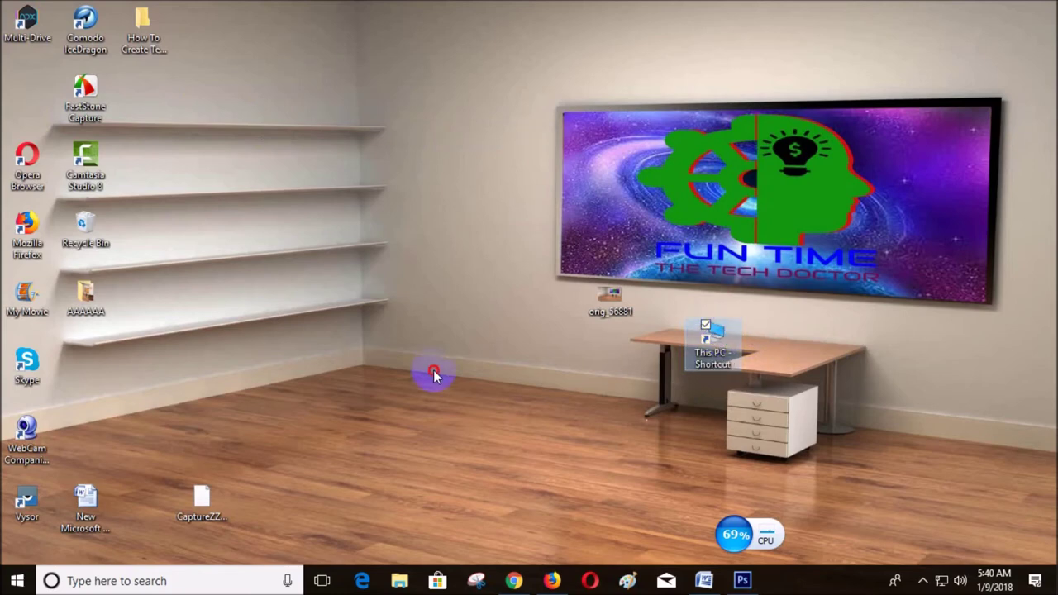
{"action": "left_click_drag", "start_coordinate": [83, 232], "coordinate": [834, 444]}
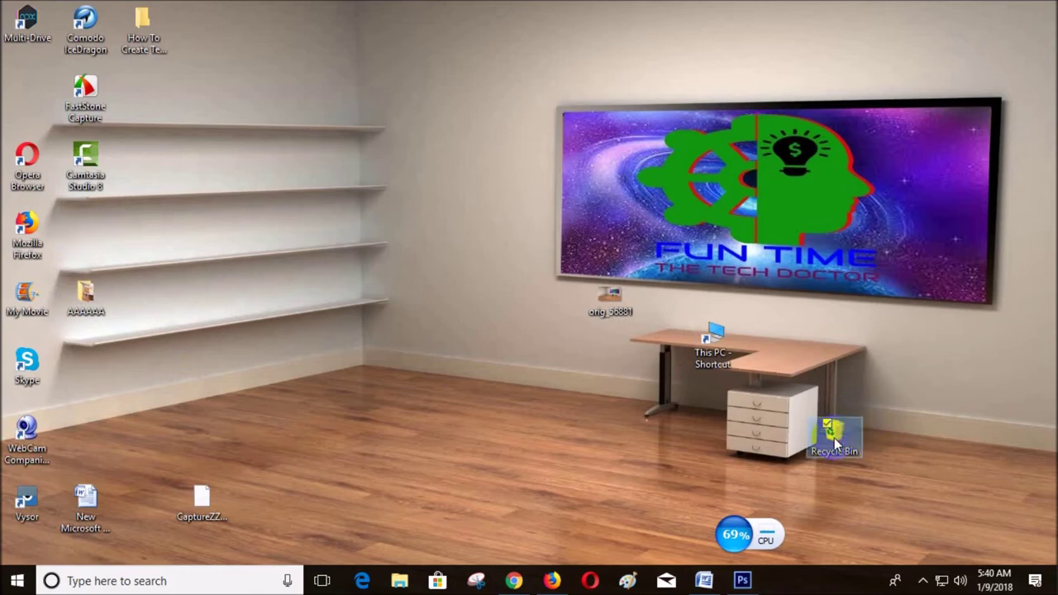
{"action": "left_click", "coordinate": [585, 455]}
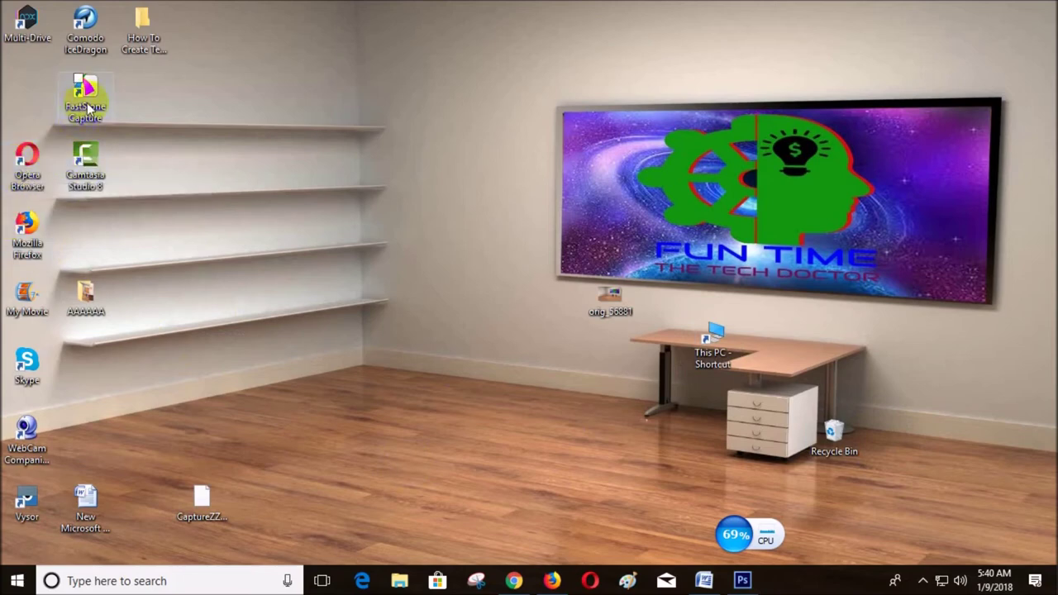
Place the Camtasia Studio 8, FastStone Capture, Mozilla Firefox and Opera Browser icons on the third wallpaper shelf
{"action": "left_click_drag", "start_coordinate": [85, 164], "coordinate": [85, 249]}
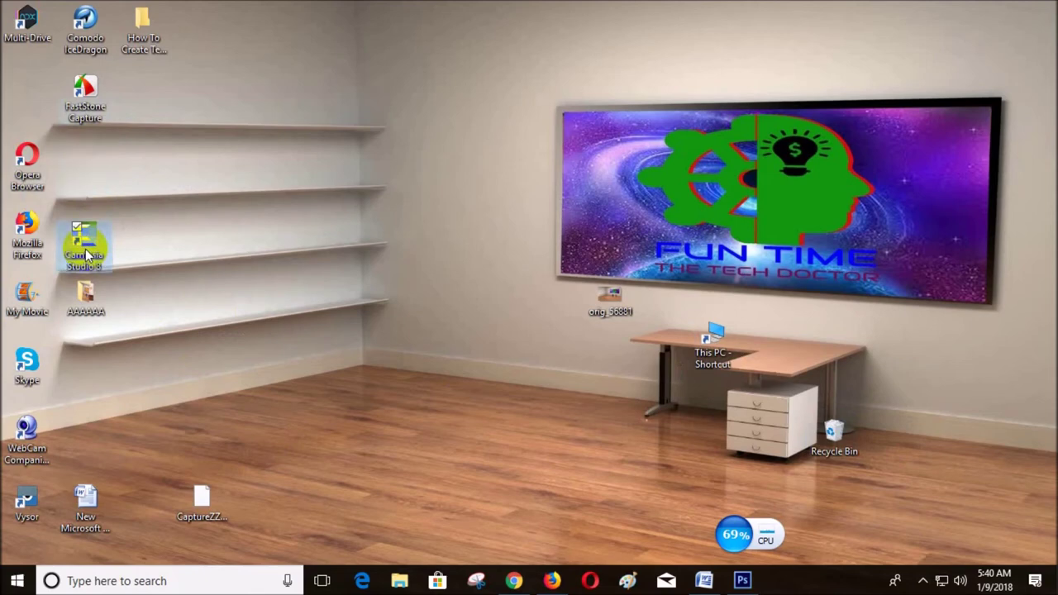
{"action": "left_click_drag", "start_coordinate": [85, 100], "coordinate": [127, 252]}
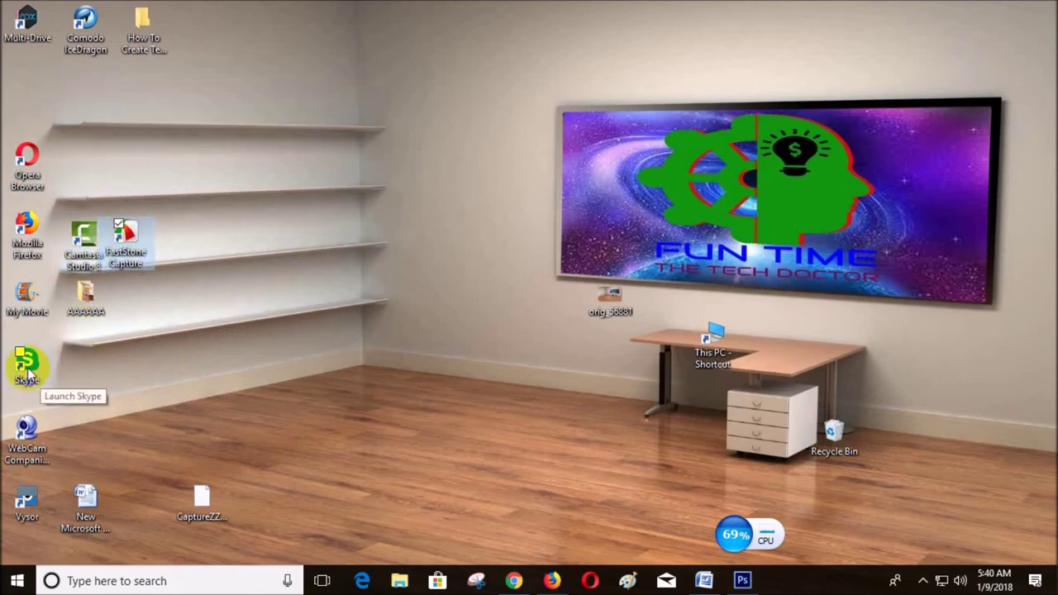
{"action": "left_click_drag", "start_coordinate": [27, 229], "coordinate": [162, 242]}
{"action": "left_click_drag", "start_coordinate": [27, 162], "coordinate": [196, 236]}
Place the My Movie, AAAAAA, Skype and Multi-Drive icons on the lowest wallpaper shelf
{"action": "left_click_drag", "start_coordinate": [27, 301], "coordinate": [151, 314]}
{"action": "left_click_drag", "start_coordinate": [85, 295], "coordinate": [91, 313]}
{"action": "left_click_drag", "start_coordinate": [27, 374], "coordinate": [203, 304]}
{"action": "left_click_drag", "start_coordinate": [31, 40], "coordinate": [261, 310]}
Place the Comodo IceDragon, WebCam Companion and Vysor icons on the second wallpaper shelf
{"action": "left_click_drag", "start_coordinate": [85, 25], "coordinate": [92, 164]}
{"action": "left_click_drag", "start_coordinate": [25, 425], "coordinate": [155, 162]}
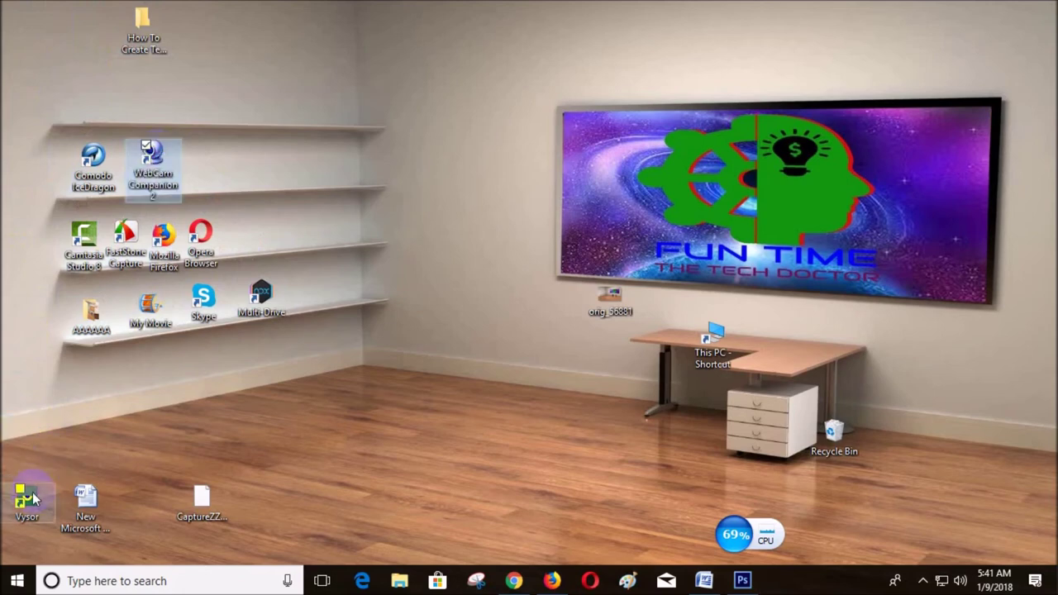
{"action": "left_click_drag", "start_coordinate": [27, 500], "coordinate": [217, 165]}
Spread the Camtasia, FastStone, Firefox and Opera icons evenly along the full length of the third shelf
{"action": "left_click_drag", "start_coordinate": [201, 238], "coordinate": [338, 235]}
{"action": "left_click_drag", "start_coordinate": [163, 238], "coordinate": [299, 239]}
{"action": "left_click_drag", "start_coordinate": [124, 239], "coordinate": [220, 241]}
{"action": "left_click_drag", "start_coordinate": [293, 239], "coordinate": [281, 235]}
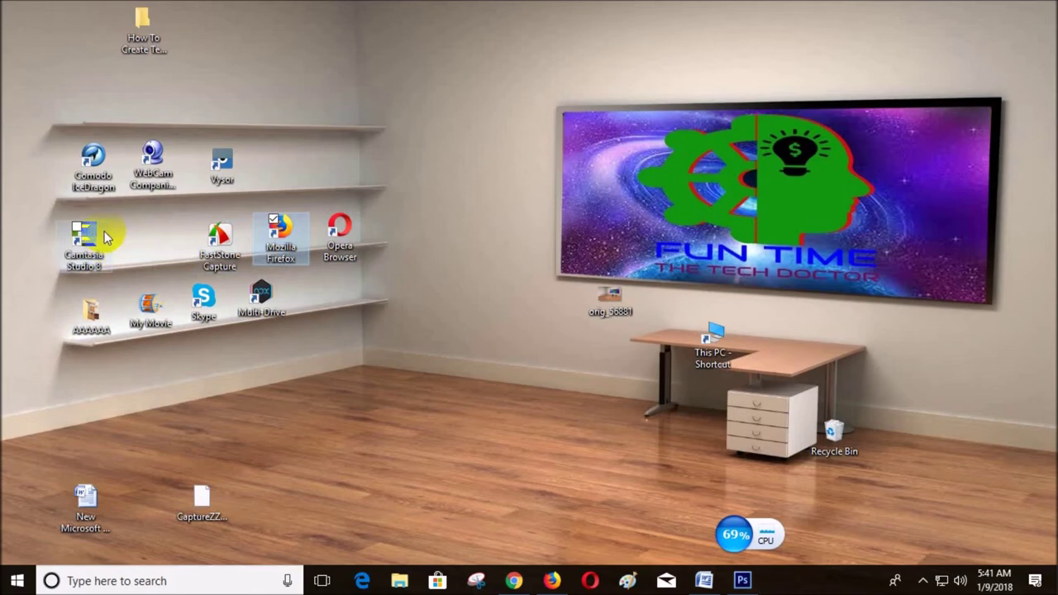
{"action": "left_click_drag", "start_coordinate": [214, 240], "coordinate": [160, 239]}
{"action": "left_click_drag", "start_coordinate": [83, 244], "coordinate": [107, 243]}
{"action": "left_click_drag", "start_coordinate": [175, 252], "coordinate": [200, 246]}
{"action": "mouse_move", "coordinate": [277, 246]}
{"action": "left_mouse_down"}
{"action": "mouse_move", "coordinate": [263, 245]}
{"action": "mouse_move", "coordinate": [273, 239]}
{"action": "left_mouse_up"}
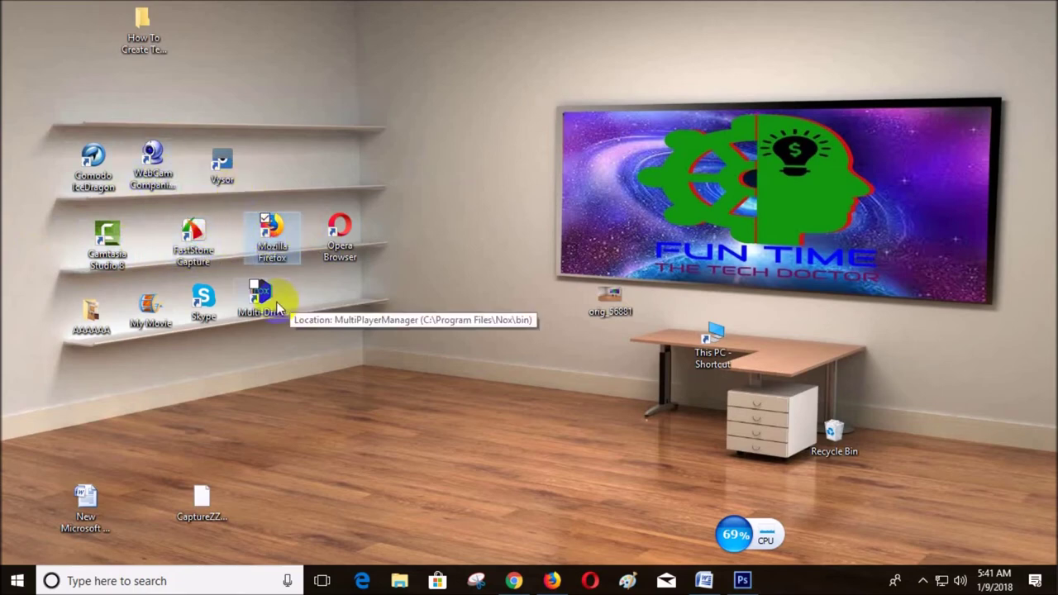
Spread the AAAAAA, My Movie, Skype and Multi-Drive icons evenly along the lowest shelf
{"action": "left_click_drag", "start_coordinate": [266, 309], "coordinate": [331, 302]}
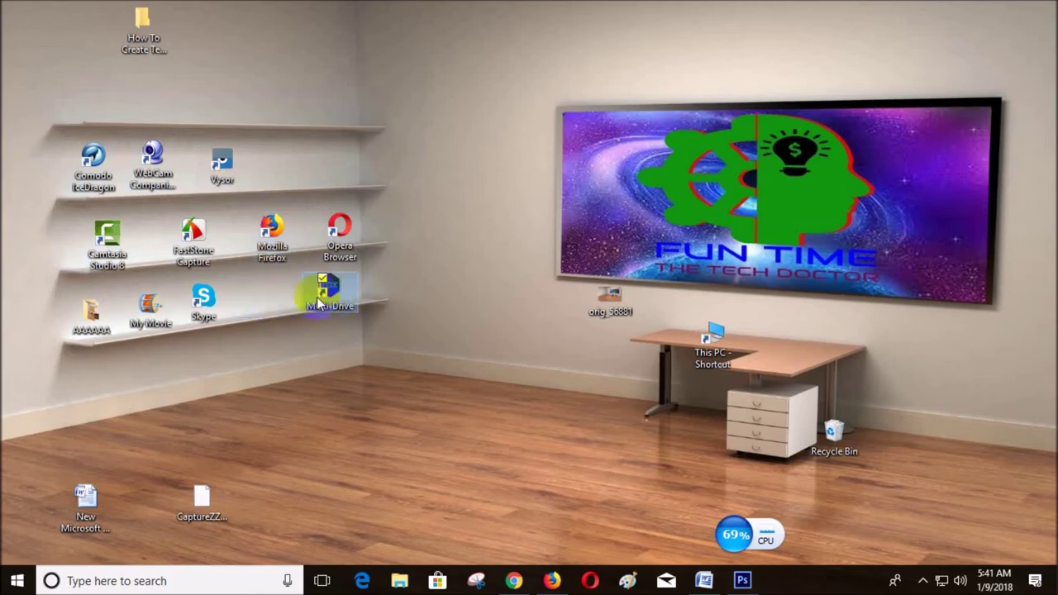
{"action": "left_click_drag", "start_coordinate": [205, 300], "coordinate": [251, 310]}
{"action": "left_click_drag", "start_coordinate": [151, 305], "coordinate": [179, 303]}
{"action": "left_click_drag", "start_coordinate": [91, 314], "coordinate": [113, 320]}
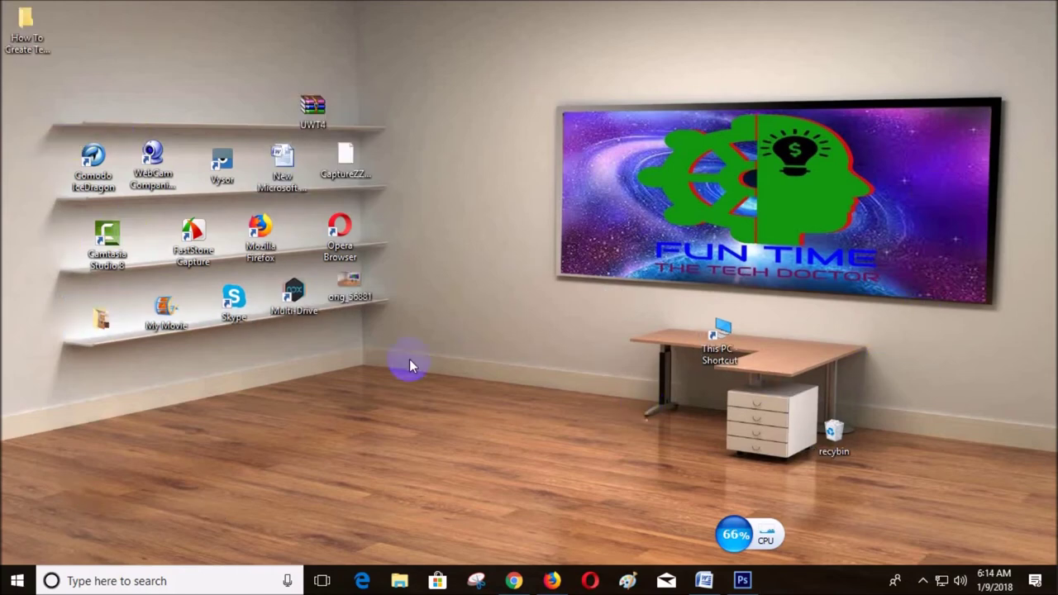
{"action": "right_click", "coordinate": [477, 239]}
{"action": "left_click", "coordinate": [507, 283]}
{"action": "right_click", "coordinate": [168, 329]}
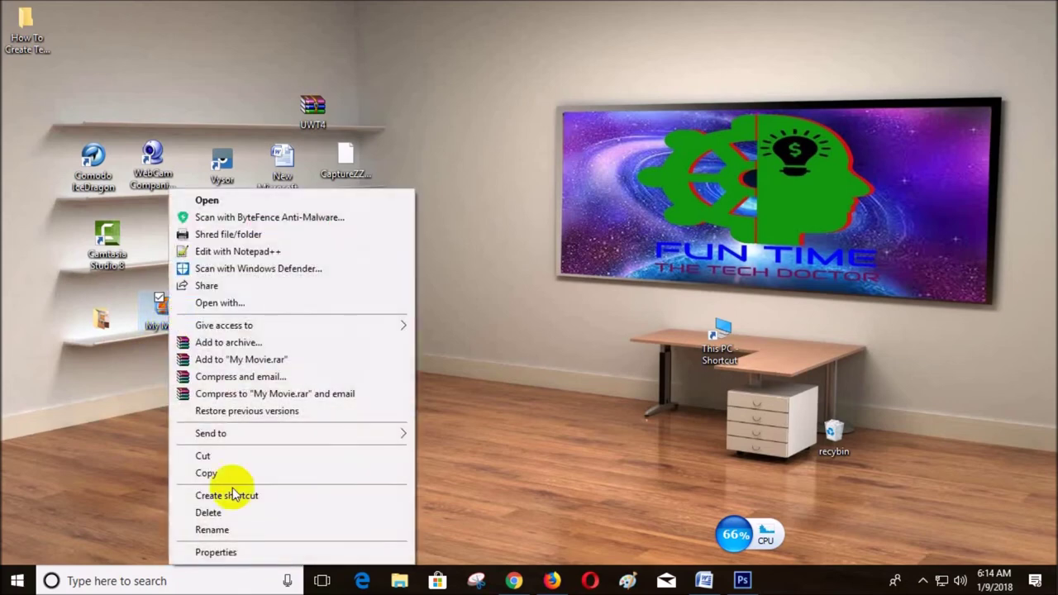
{"action": "left_click", "coordinate": [233, 532]}
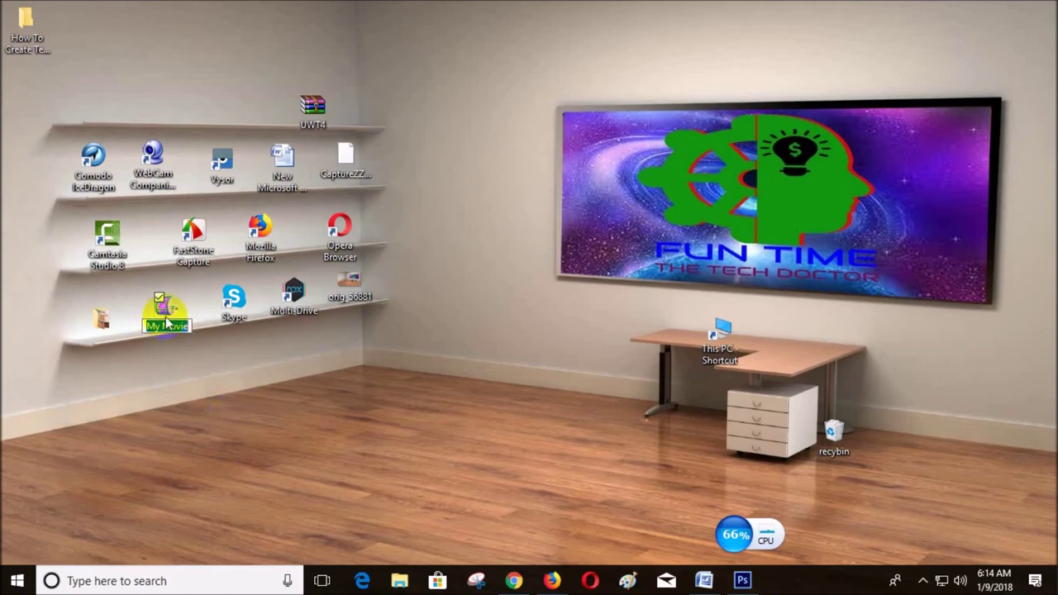
{"action": "left_click", "coordinate": [204, 414]}
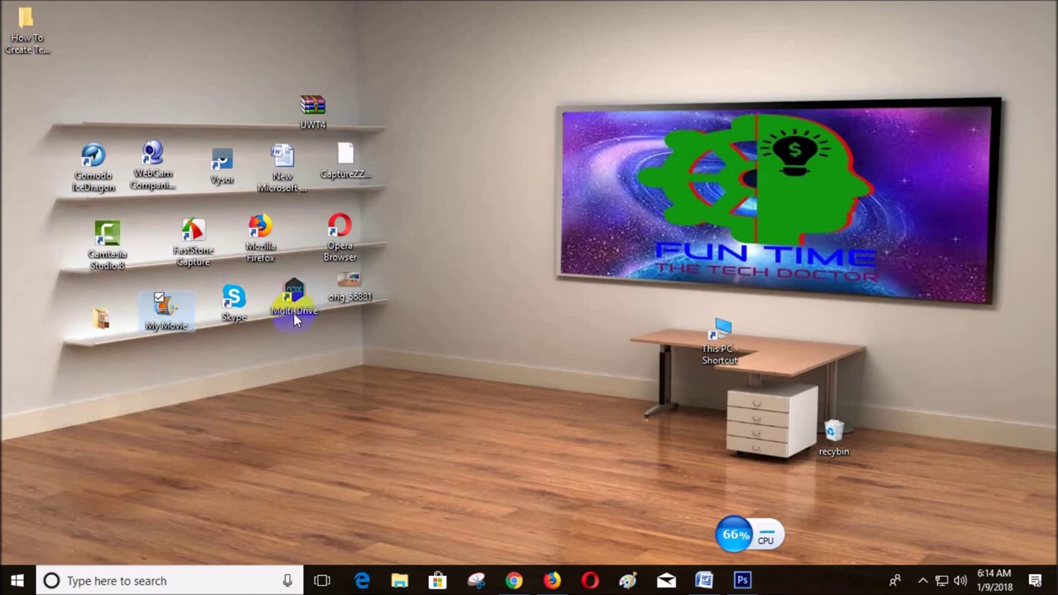
Open Character Map and move its window clear of the desktop icons
{"action": "left_click", "coordinate": [148, 581]}
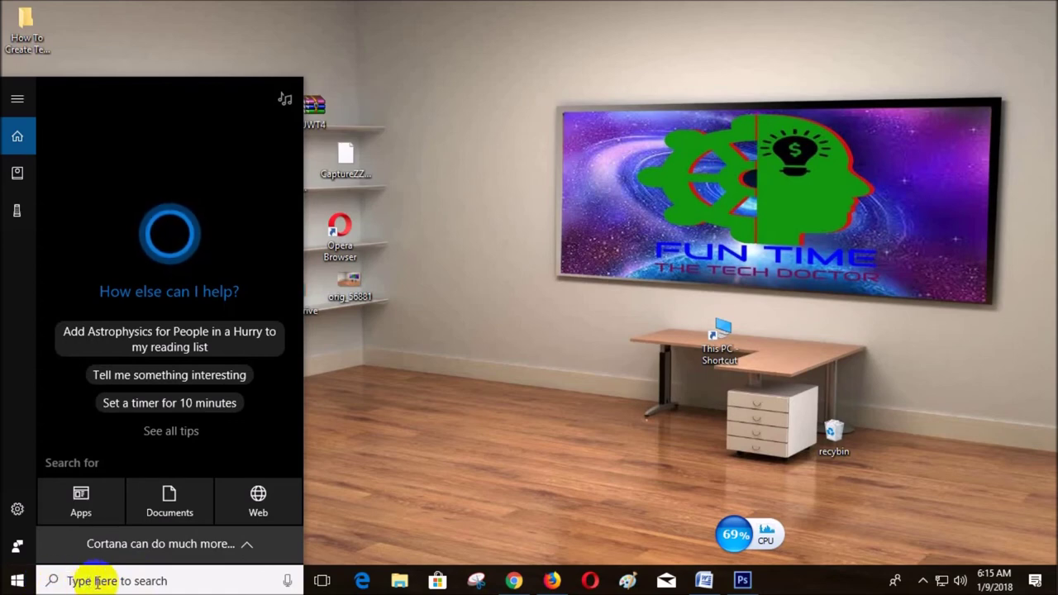
{"action": "type", "text": "ch"}
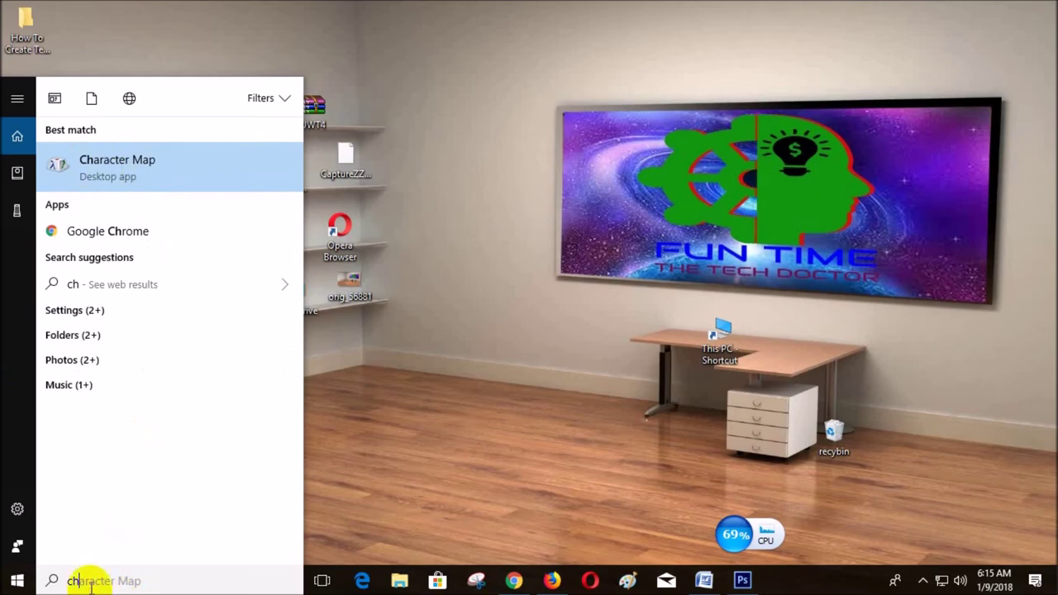
{"action": "left_click", "coordinate": [149, 171]}
{"action": "left_click", "coordinate": [230, 65]}
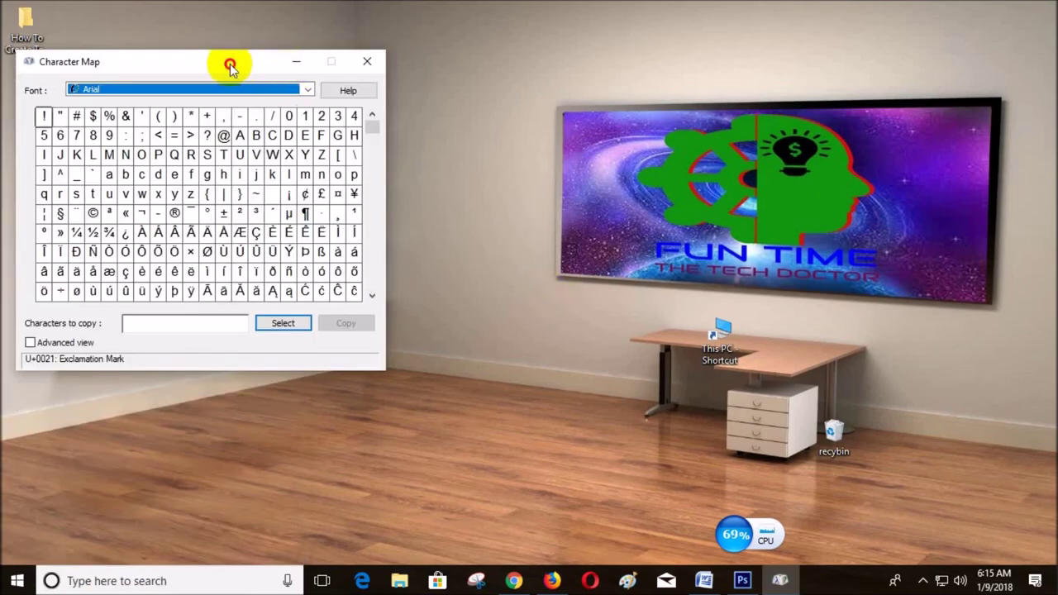
{"action": "left_click_drag", "start_coordinate": [230, 65], "coordinate": [792, 68]}
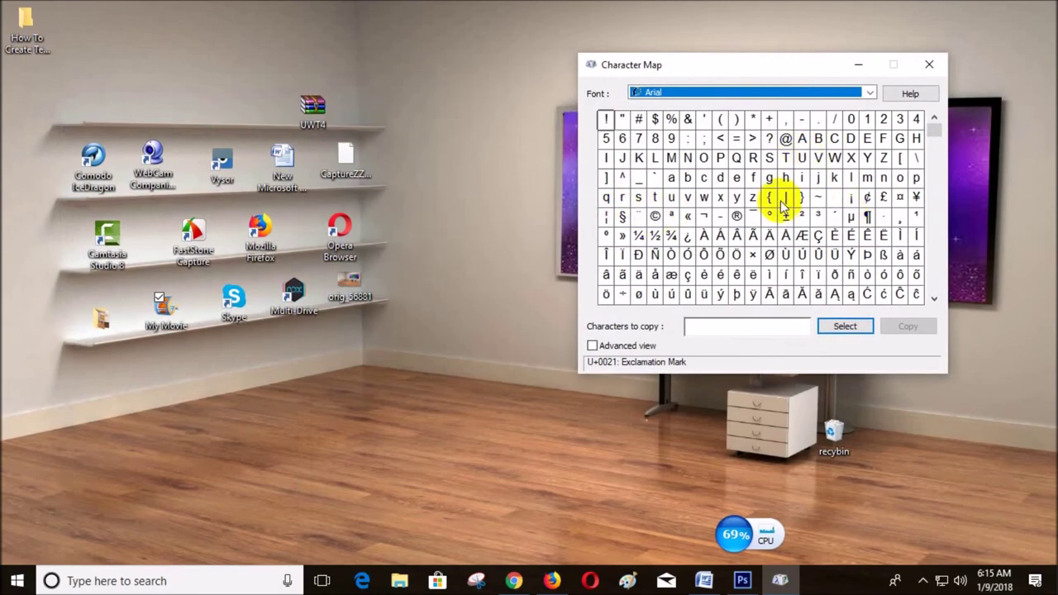
Copy the blank Em Quad character (U+2001) of the Arial font from Character Map
{"action": "left_click", "coordinate": [938, 172]}
{"action": "left_click_drag", "start_coordinate": [939, 172], "coordinate": [935, 244]}
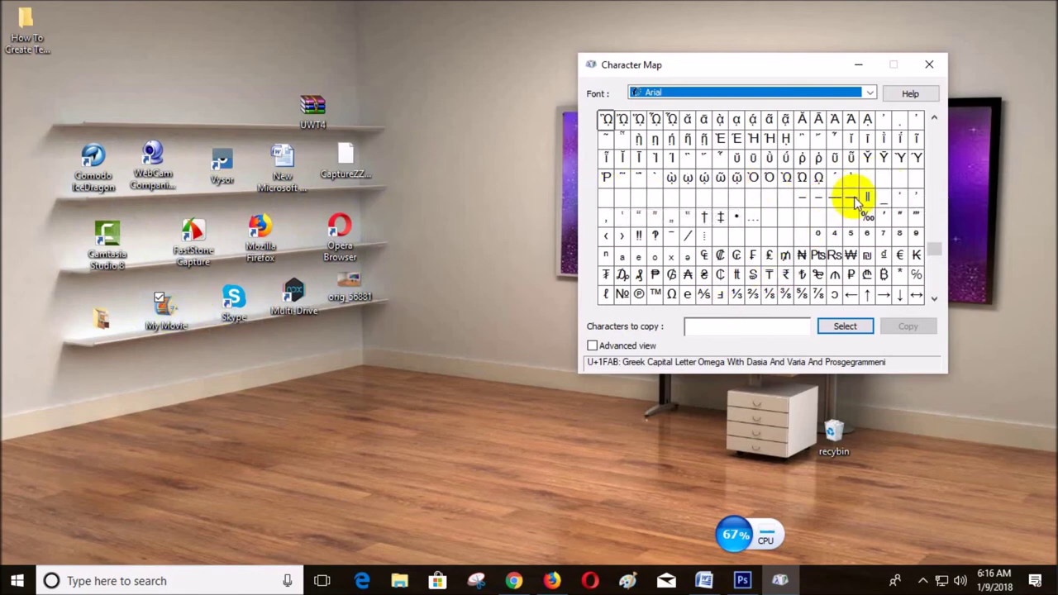
{"action": "left_click", "coordinate": [885, 183]}
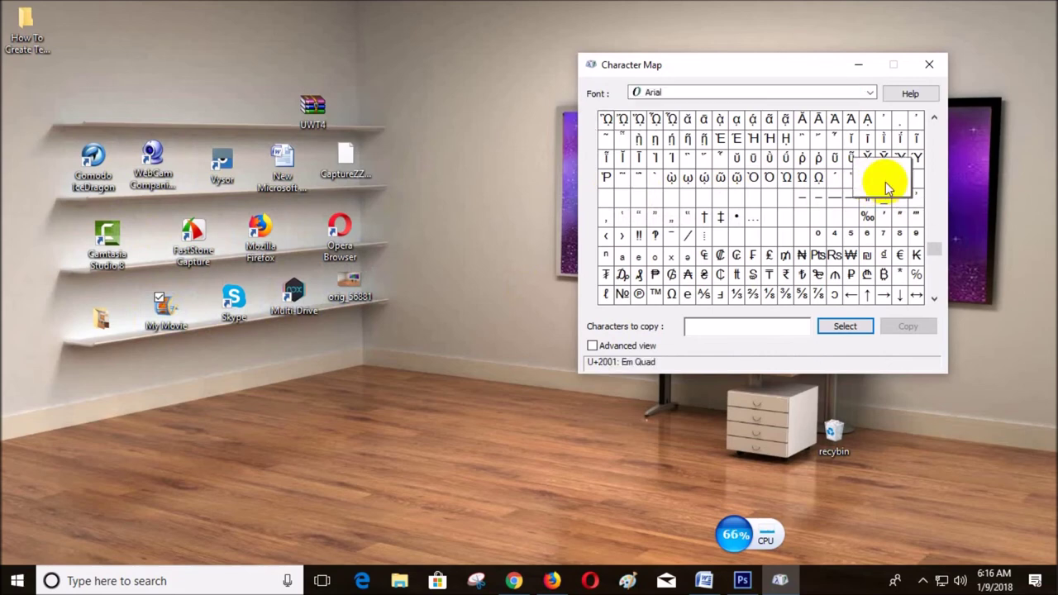
{"action": "left_click", "coordinate": [845, 327]}
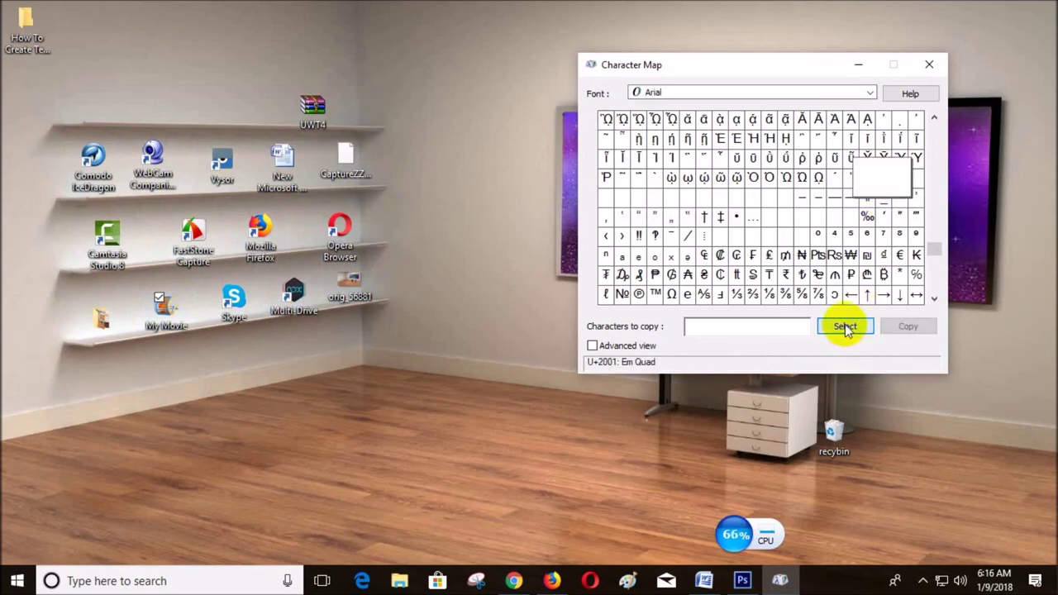
{"action": "left_click", "coordinate": [919, 327]}
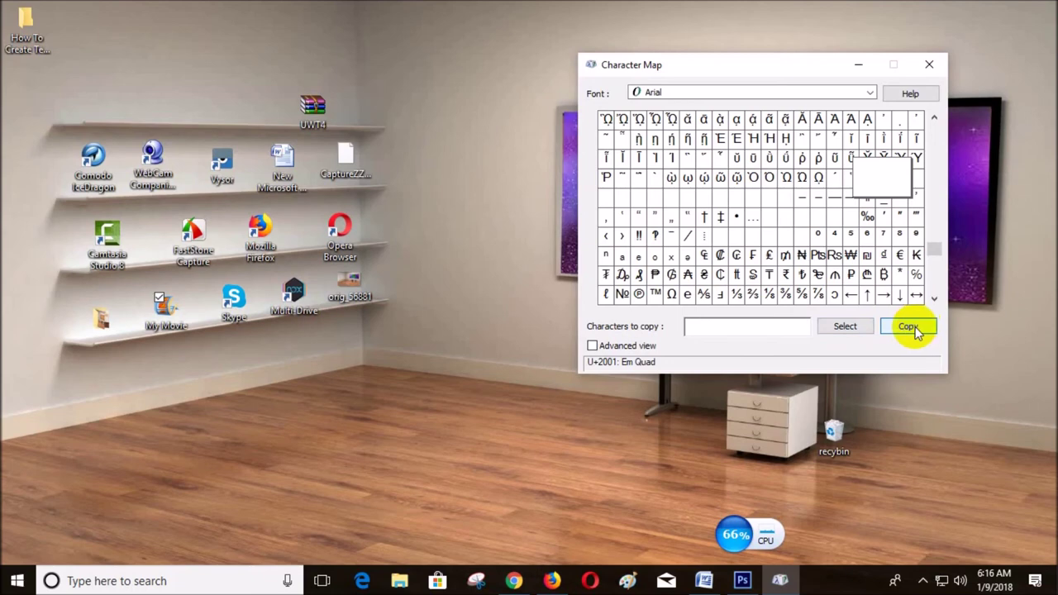
Rename the My Movie icon with the copied blank character so no label shows
{"action": "right_click", "coordinate": [170, 329]}
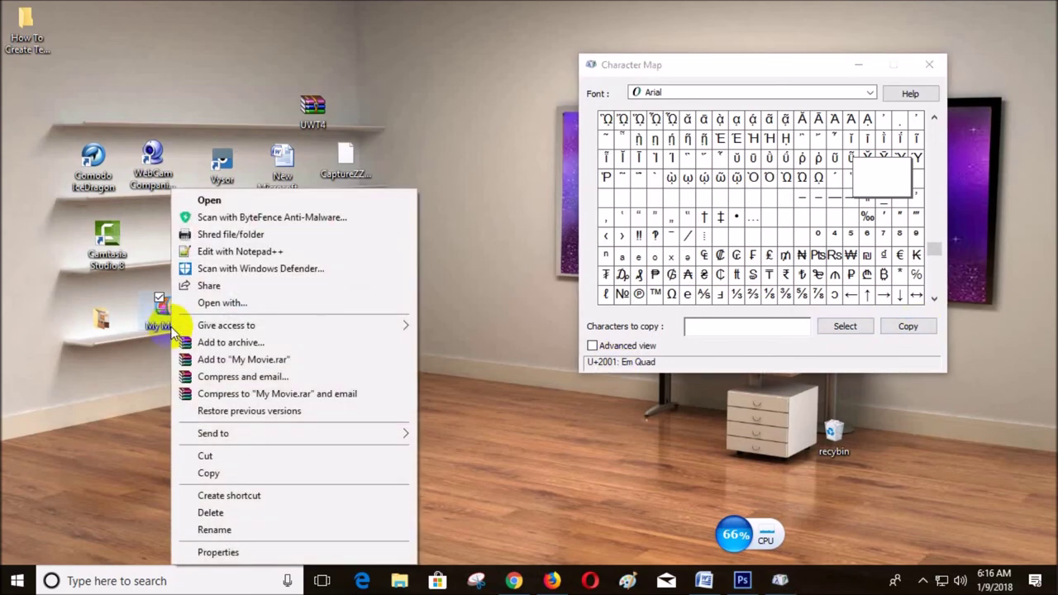
{"action": "left_click", "coordinate": [224, 530]}
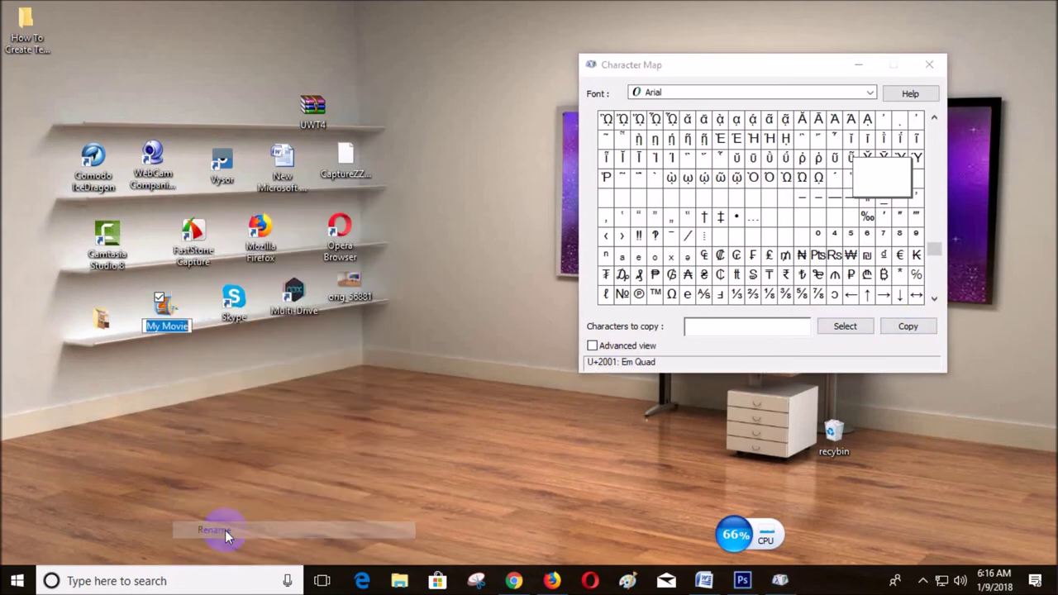
{"action": "key", "text": "ctrl+v"}
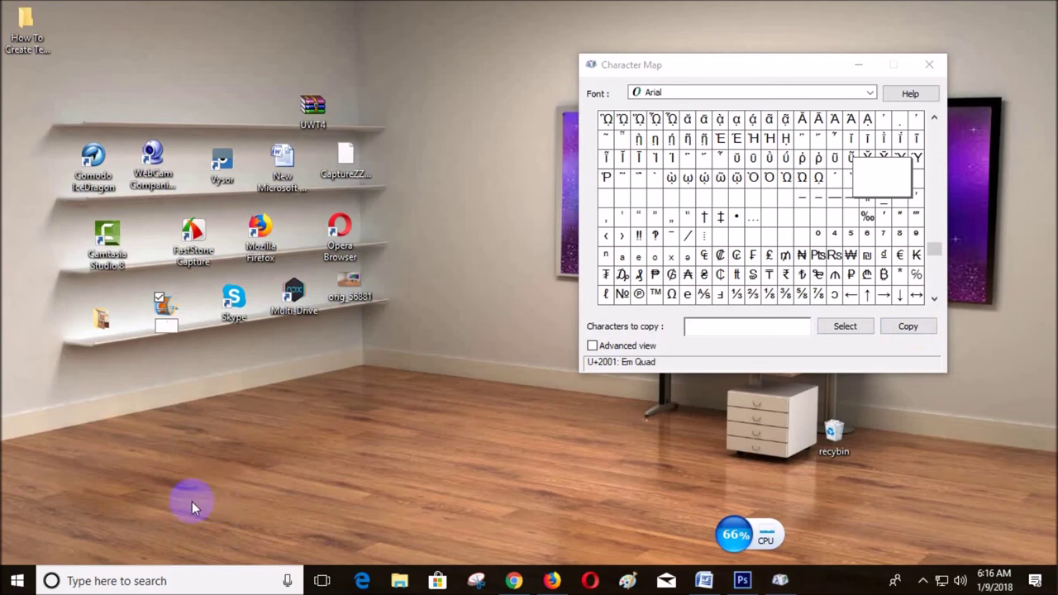
{"action": "right_click", "coordinate": [166, 326]}
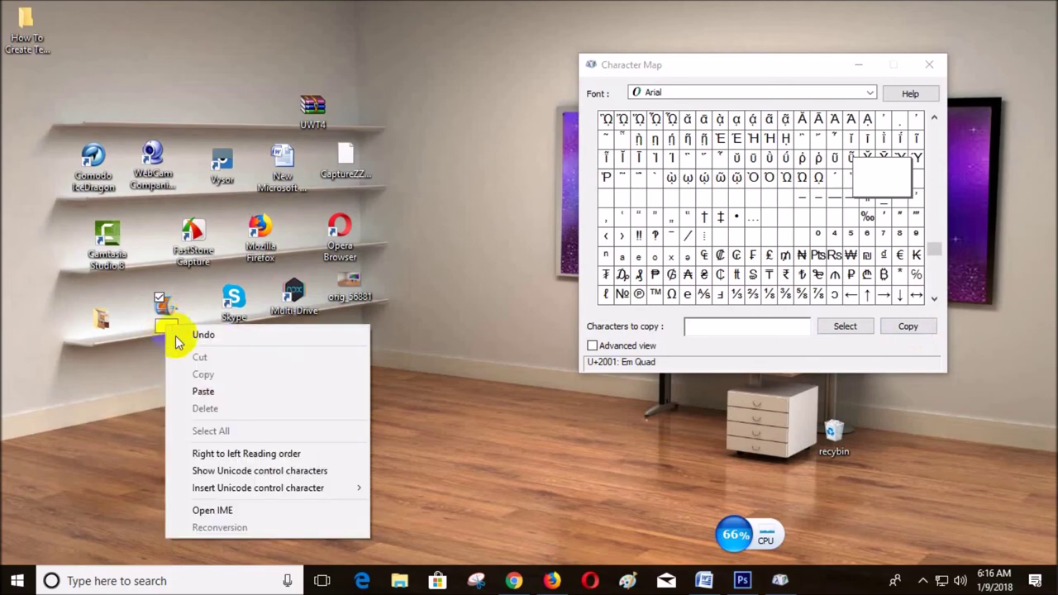
{"action": "left_click", "coordinate": [195, 389]}
{"action": "left_click", "coordinate": [200, 389]}
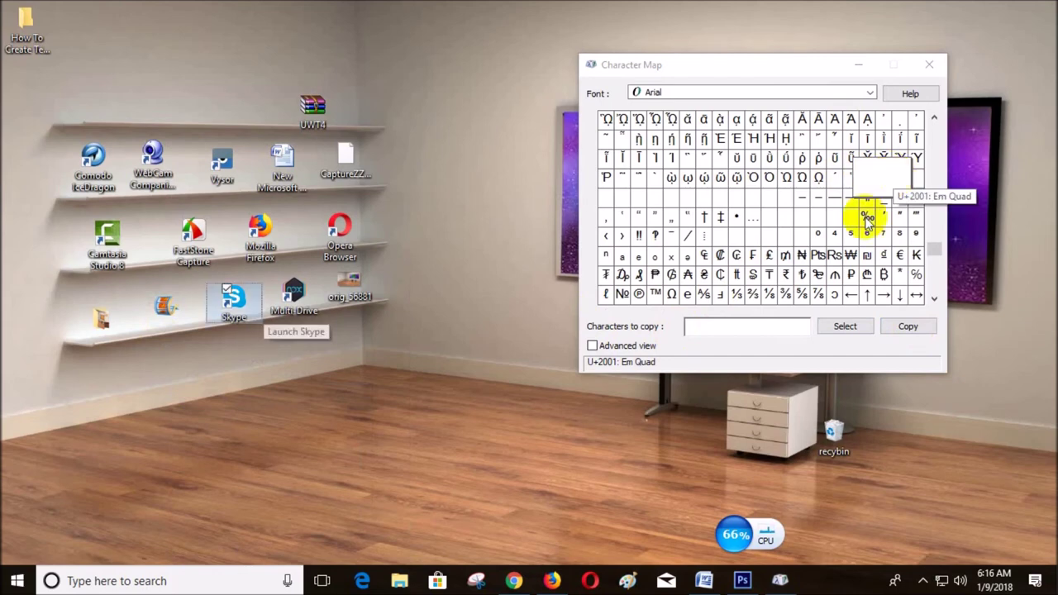
Copy the blank En Space character (U+2002) from Character Map
{"action": "left_click", "coordinate": [867, 177]}
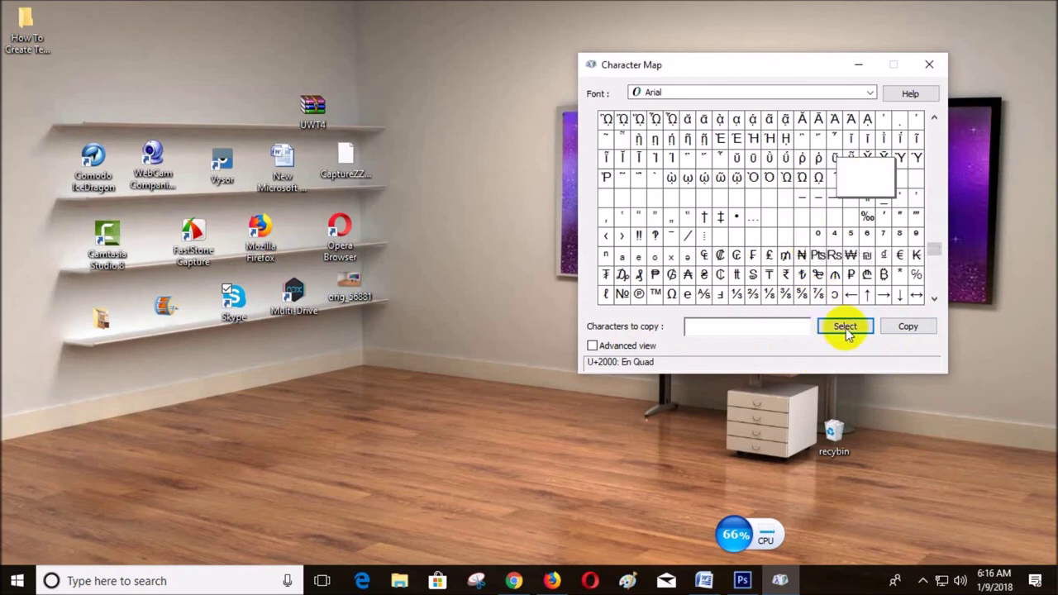
{"action": "left_click", "coordinate": [779, 225]}
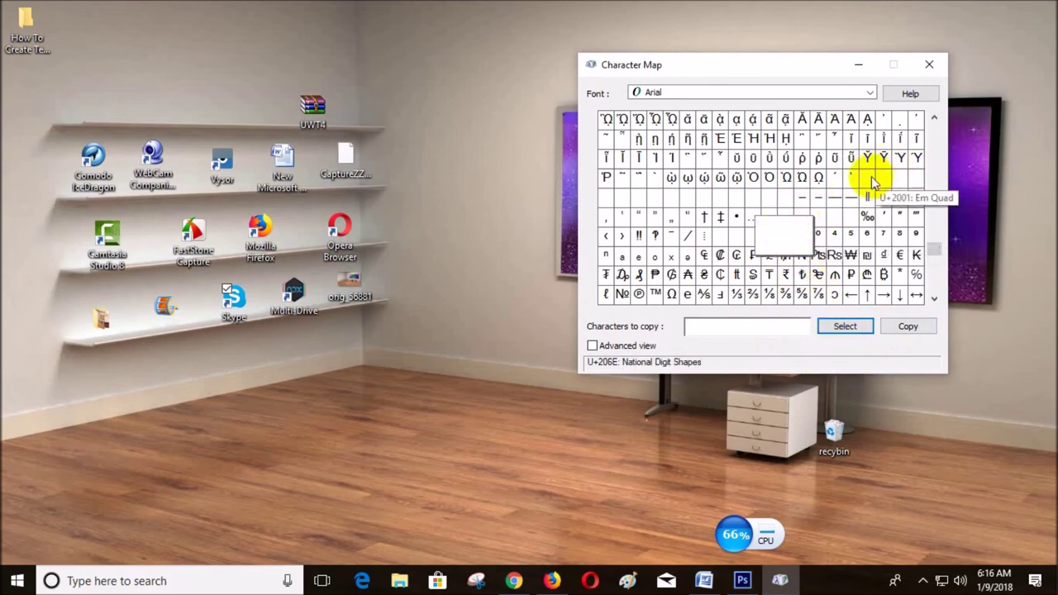
{"action": "left_click", "coordinate": [902, 180]}
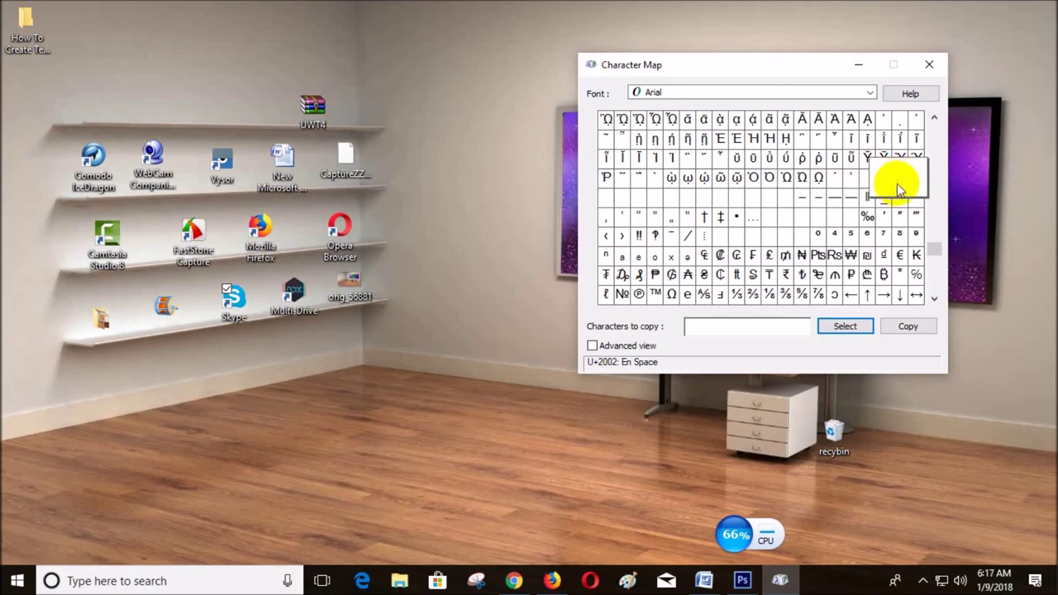
{"action": "left_click", "coordinate": [847, 327]}
{"action": "left_click", "coordinate": [906, 326]}
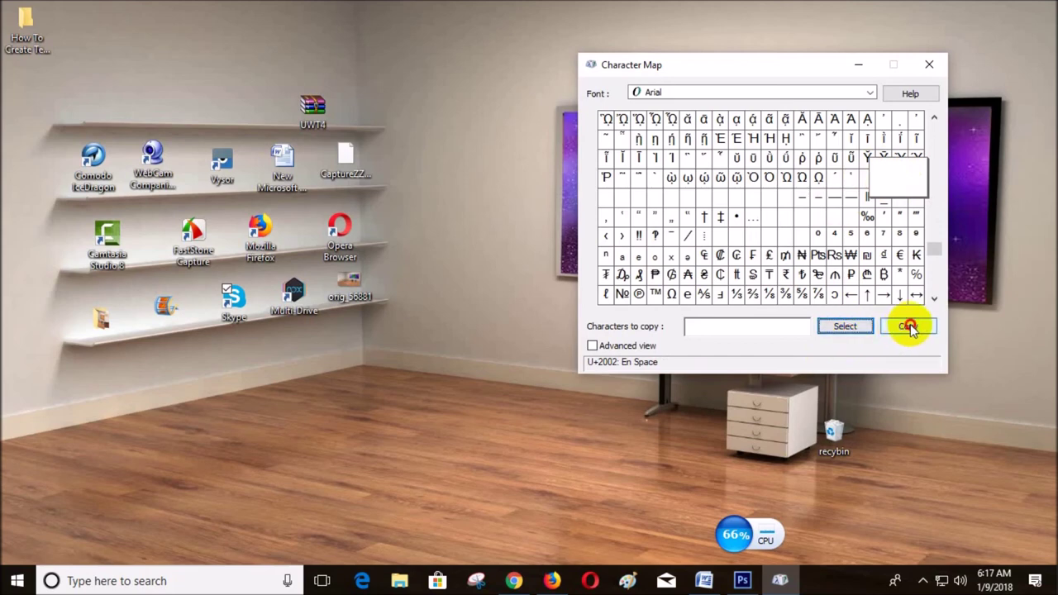
Rename the Skype shortcut with the copied blank En Space character
{"action": "right_click", "coordinate": [231, 317]}
{"action": "left_click", "coordinate": [266, 523]}
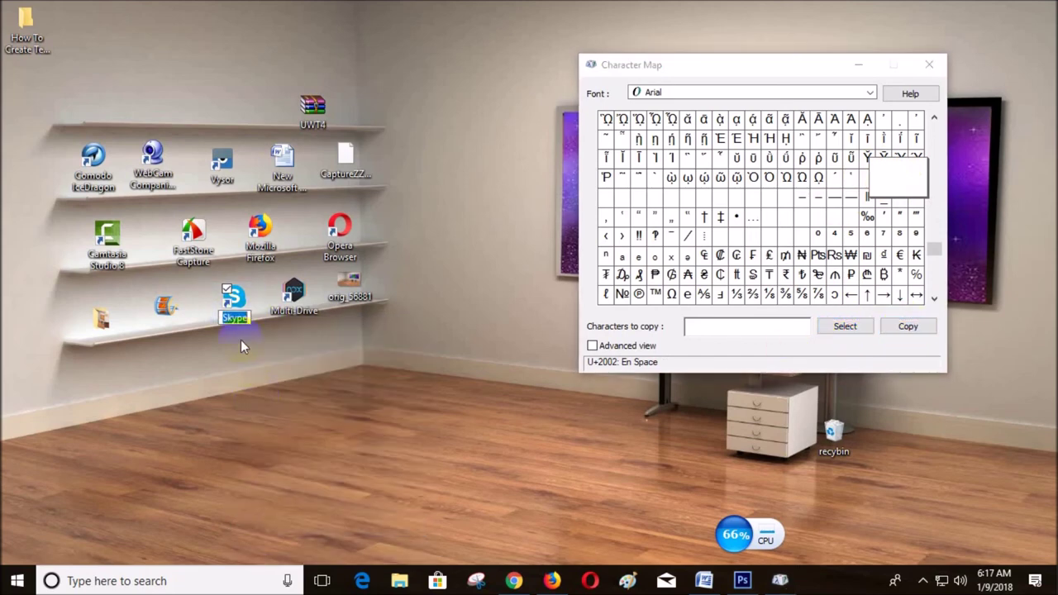
{"action": "left_click", "coordinate": [240, 319]}
{"action": "key", "text": "ctrl+v"}
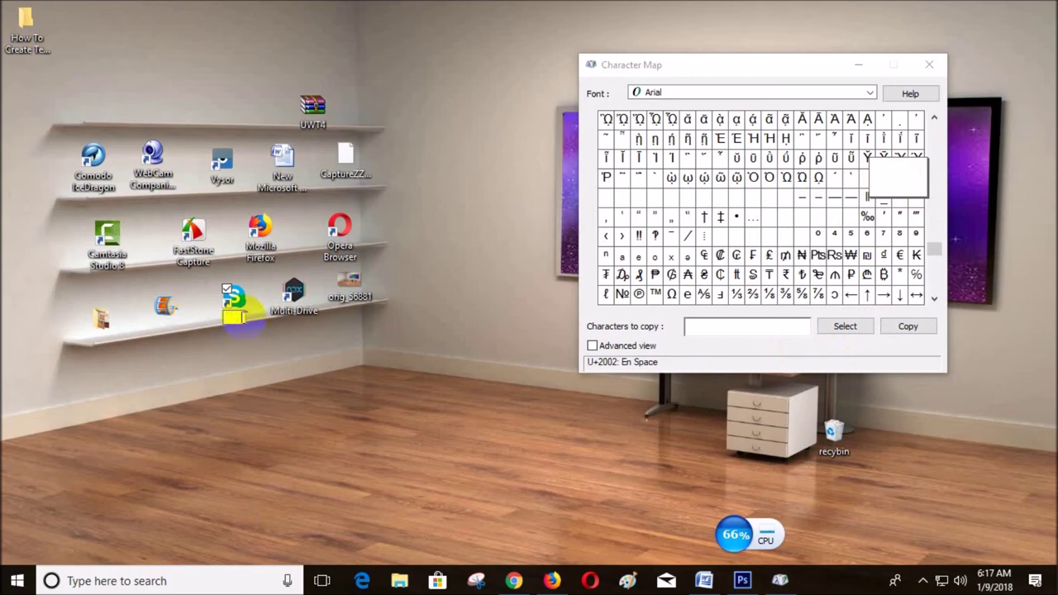
{"action": "left_click", "coordinate": [322, 402]}
Select the blank Em Space (U+2003), followed by the Three-Per-Em Space (U+2004), in Character Map
{"action": "left_click", "coordinate": [779, 359]}
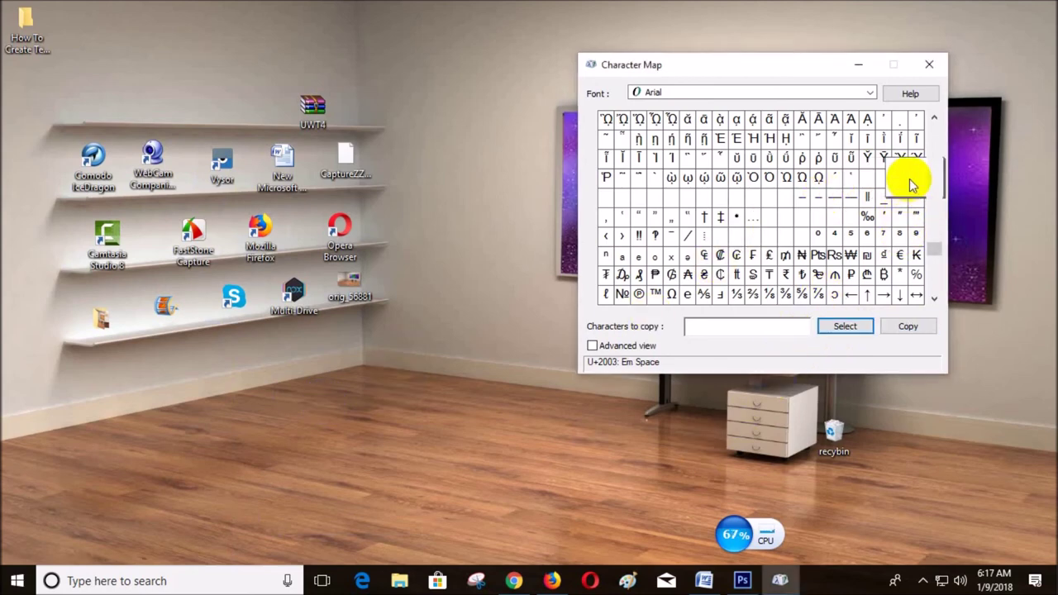
{"action": "left_click", "coordinate": [911, 178]}
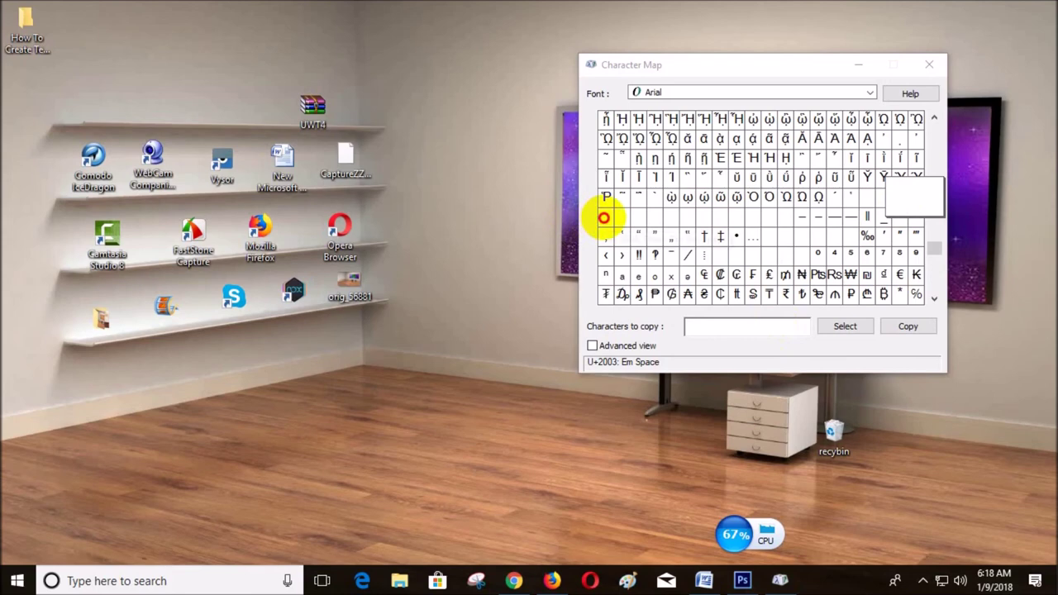
{"action": "left_click", "coordinate": [602, 217]}
Try to rename the orig_56881 image with the blank character already on the clipboard
{"action": "right_click", "coordinate": [367, 306]}
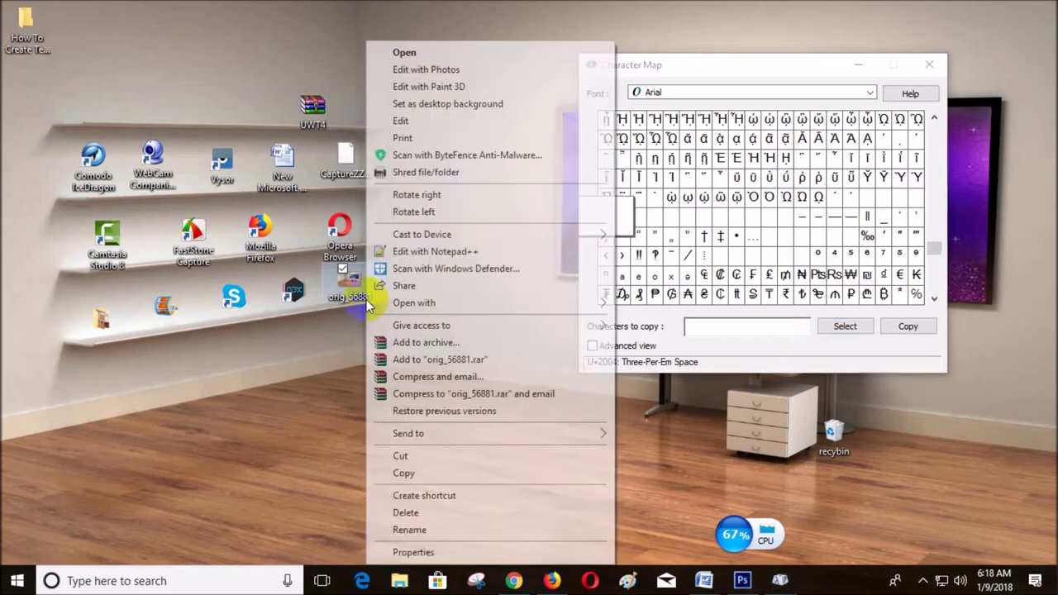
{"action": "left_click", "coordinate": [417, 526]}
{"action": "key", "text": "ctrl+v"}
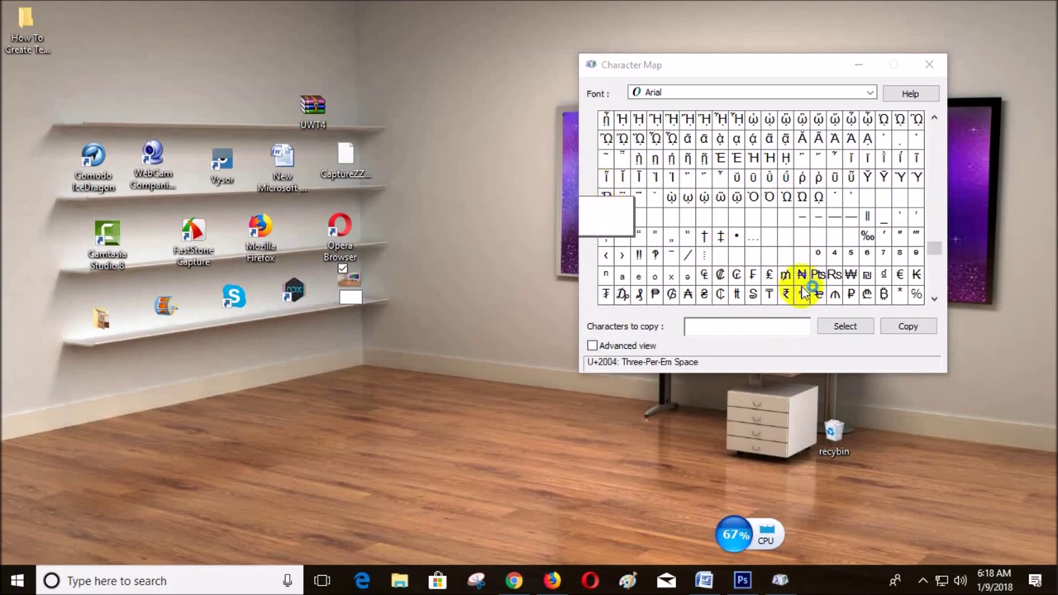
Copy the blank Three-Per-Em Space character (U+2004) and paste it as the new name of the orig_56881 image
{"action": "left_click", "coordinate": [845, 326]}
{"action": "left_click", "coordinate": [899, 328]}
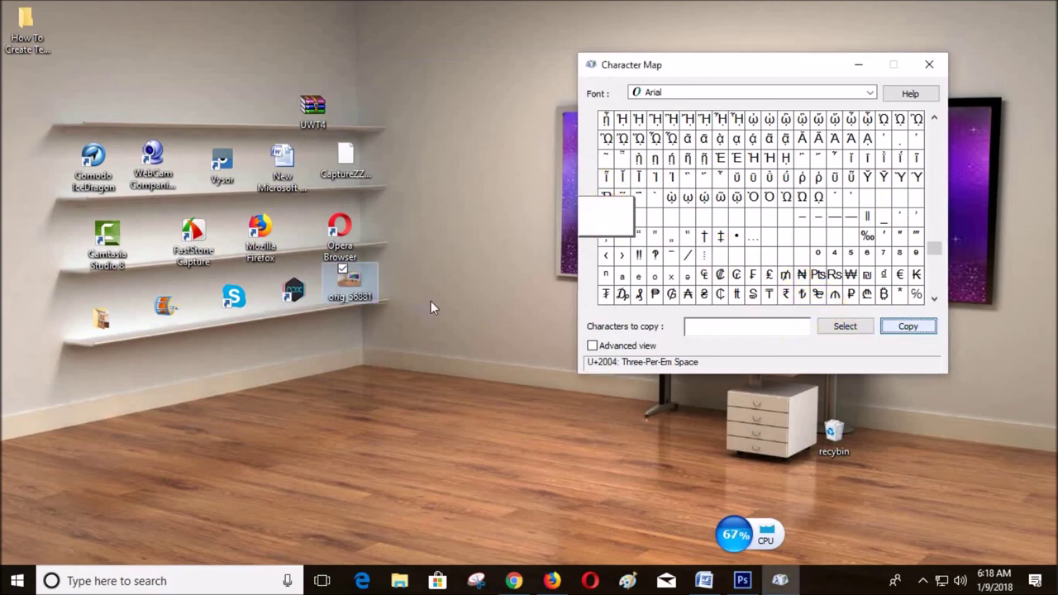
{"action": "left_click", "coordinate": [352, 306]}
{"action": "right_click", "coordinate": [352, 306]}
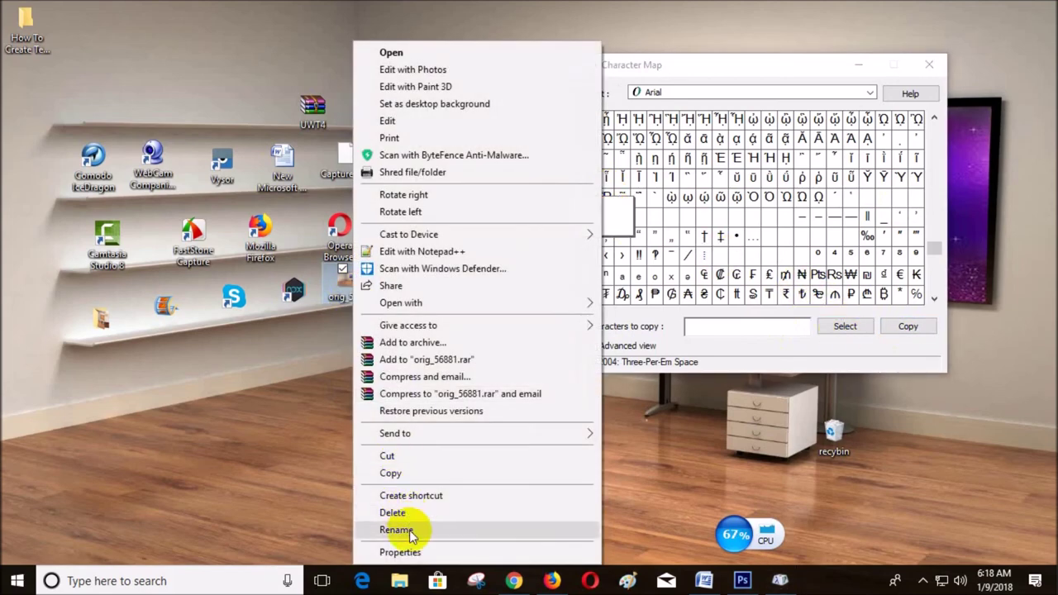
{"action": "left_click", "coordinate": [409, 530]}
{"action": "key", "text": "ctrl+v"}
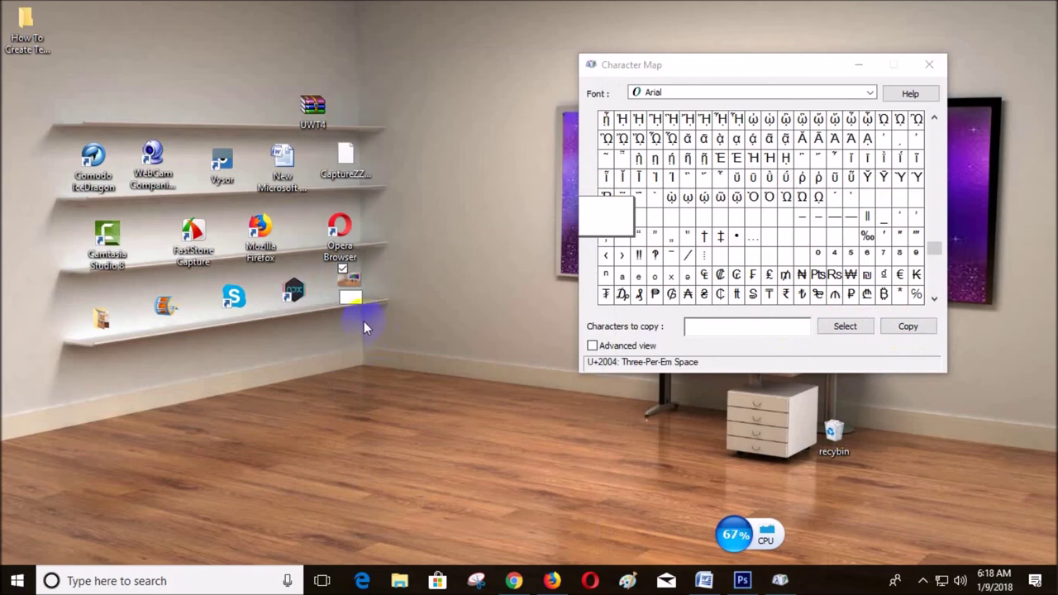
{"action": "right_click", "coordinate": [355, 302]}
{"action": "left_click", "coordinate": [384, 366]}
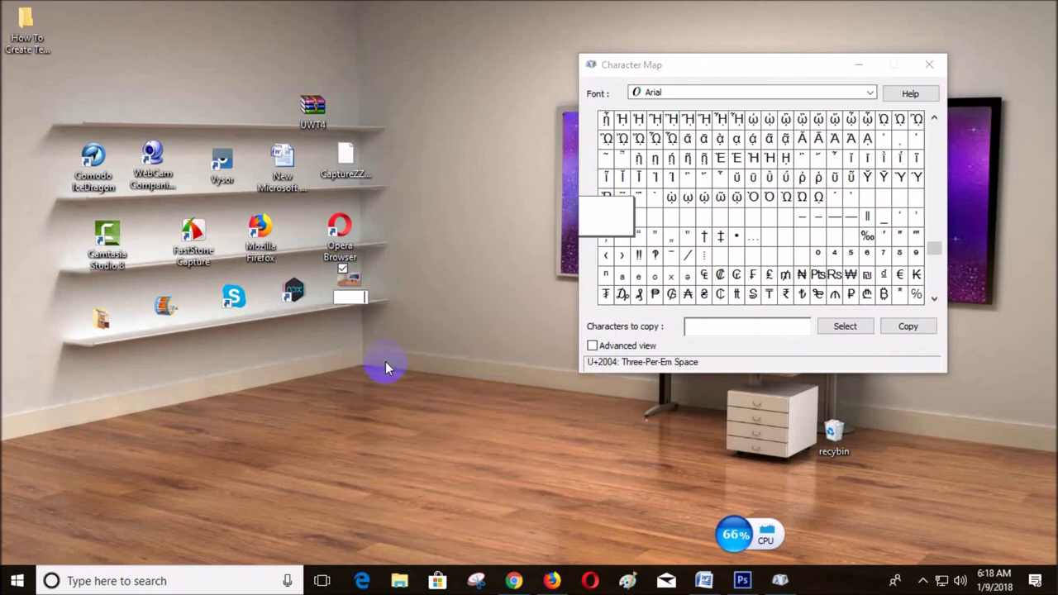
{"action": "key", "text": "Return"}
{"action": "left_click", "coordinate": [68, 274]}
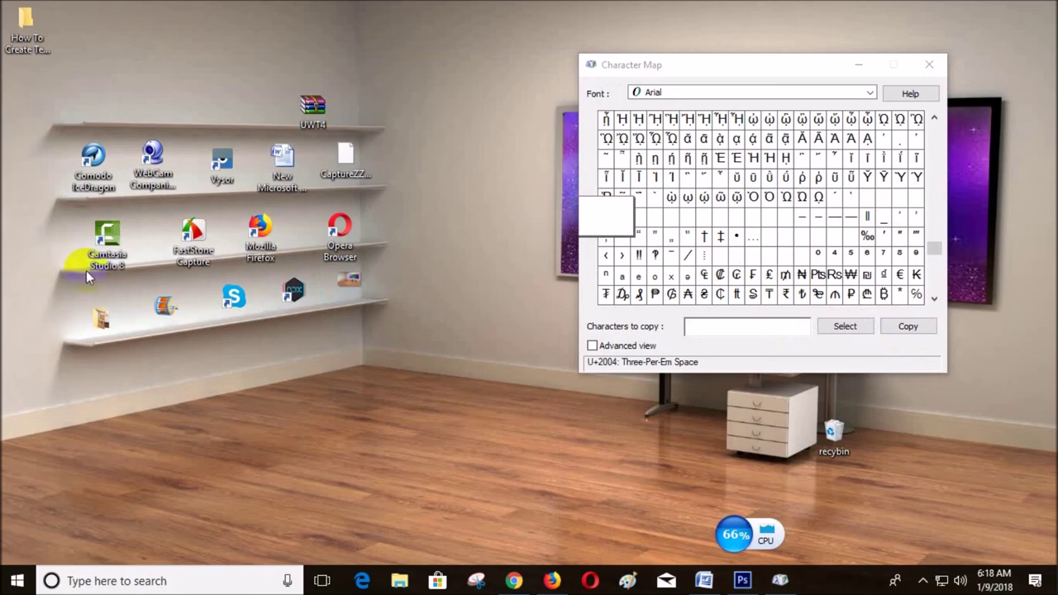
Select the blank Four-Per-Em Space character (U+2005) and begin renaming the Camtasia Studio 8 shortcut
{"action": "left_click", "coordinate": [626, 214]}
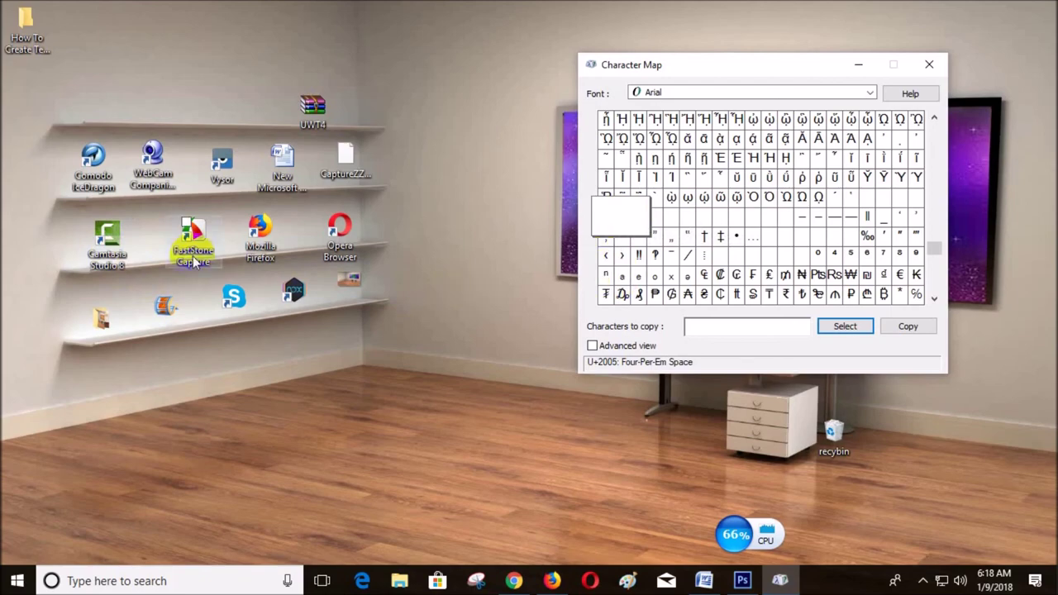
{"action": "right_click", "coordinate": [101, 263]}
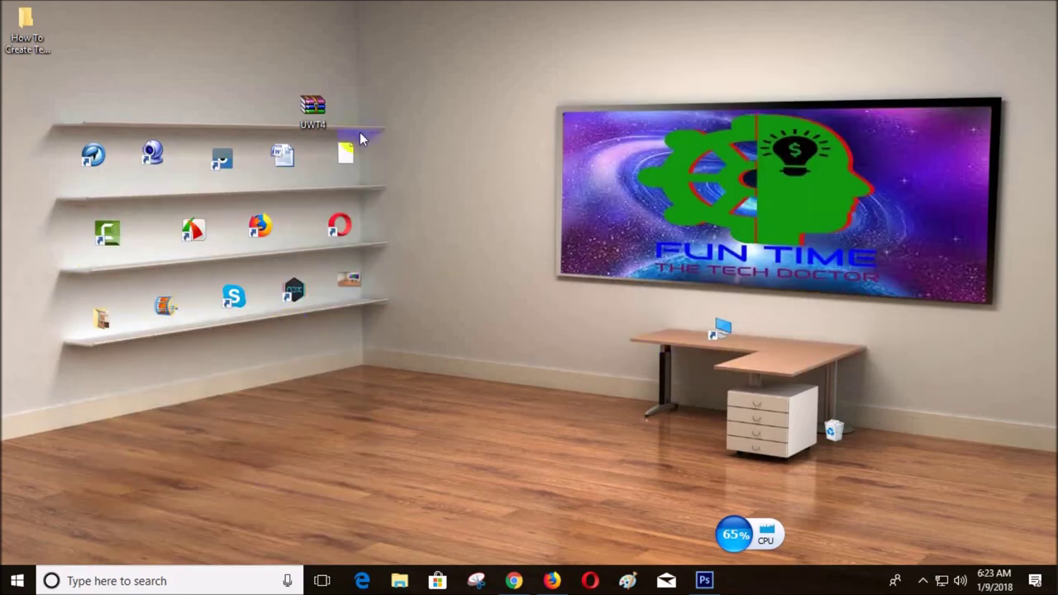
Move the UWT4 archive from the upper shelf onto the wallpaper's floor and refresh the desktop
{"action": "left_click_drag", "start_coordinate": [311, 102], "coordinate": [256, 486]}
{"action": "right_click", "coordinate": [457, 149]}
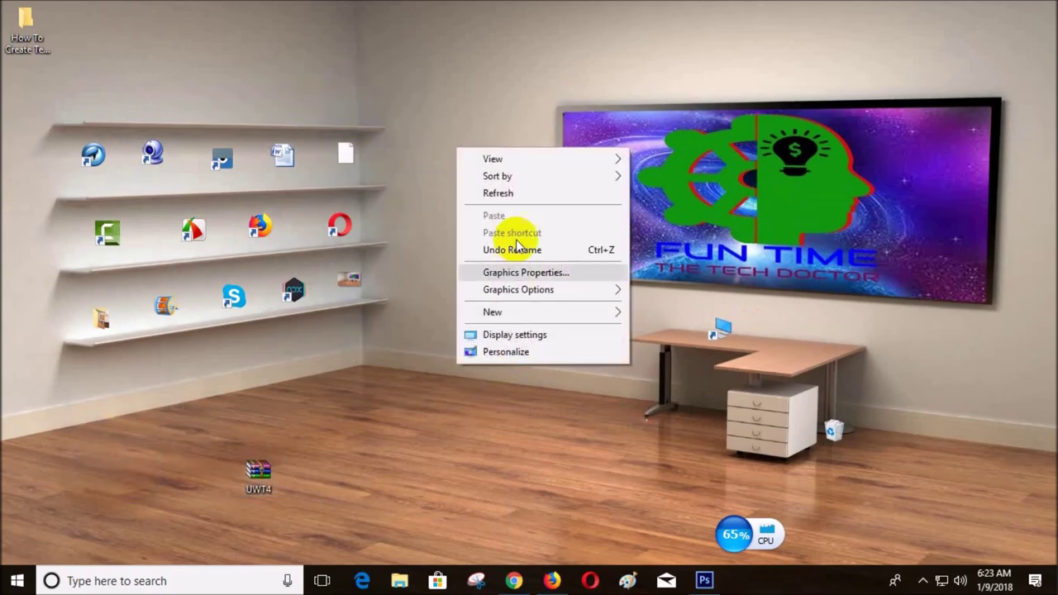
{"action": "left_click", "coordinate": [512, 196]}
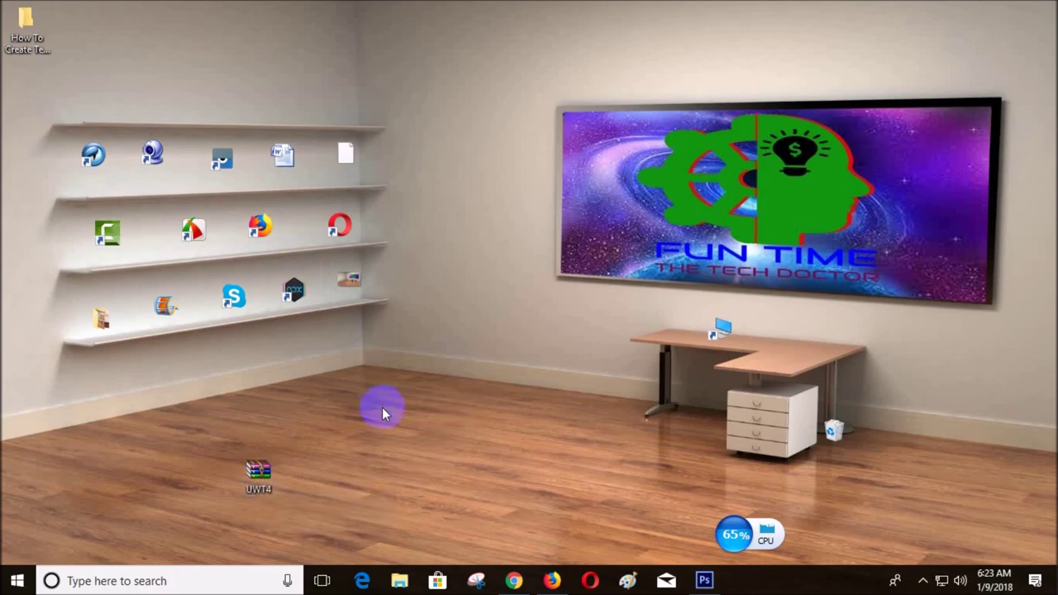
Open the UWT4 archive and launch the Ultimate Windows Tweaker application from its Ultimate Windows Tweaker 4.2.3 folder
{"action": "double_click", "coordinate": [263, 470]}
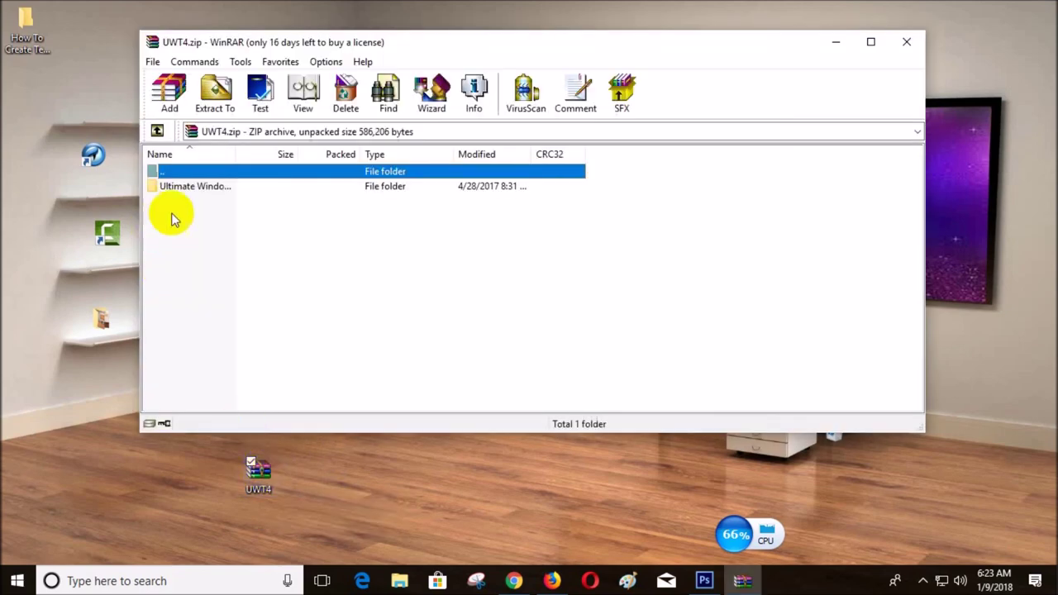
{"action": "double_click", "coordinate": [201, 188]}
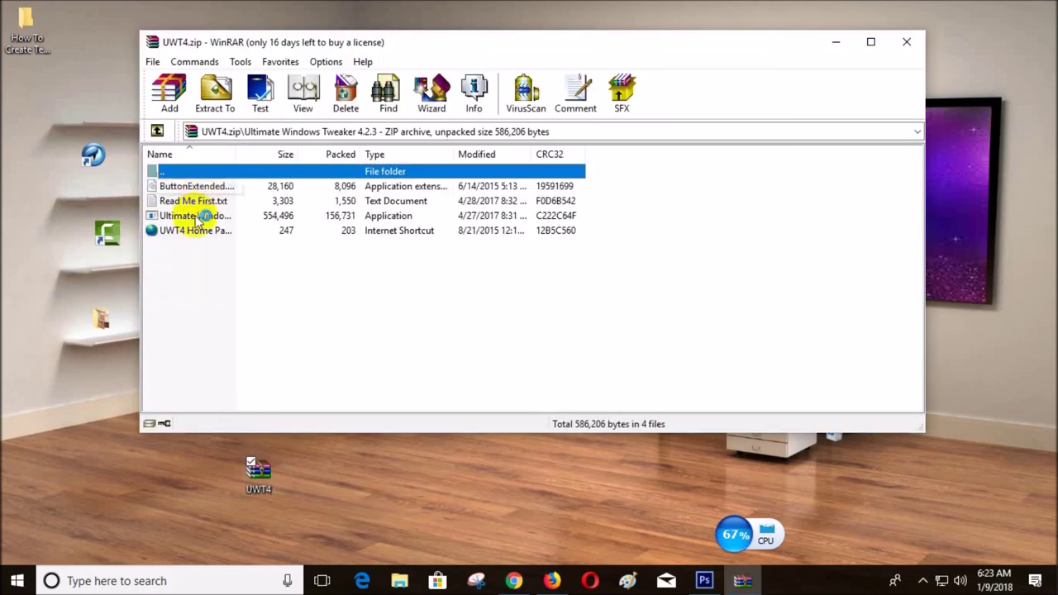
{"action": "left_click", "coordinate": [197, 217]}
{"action": "double_click", "coordinate": [197, 217]}
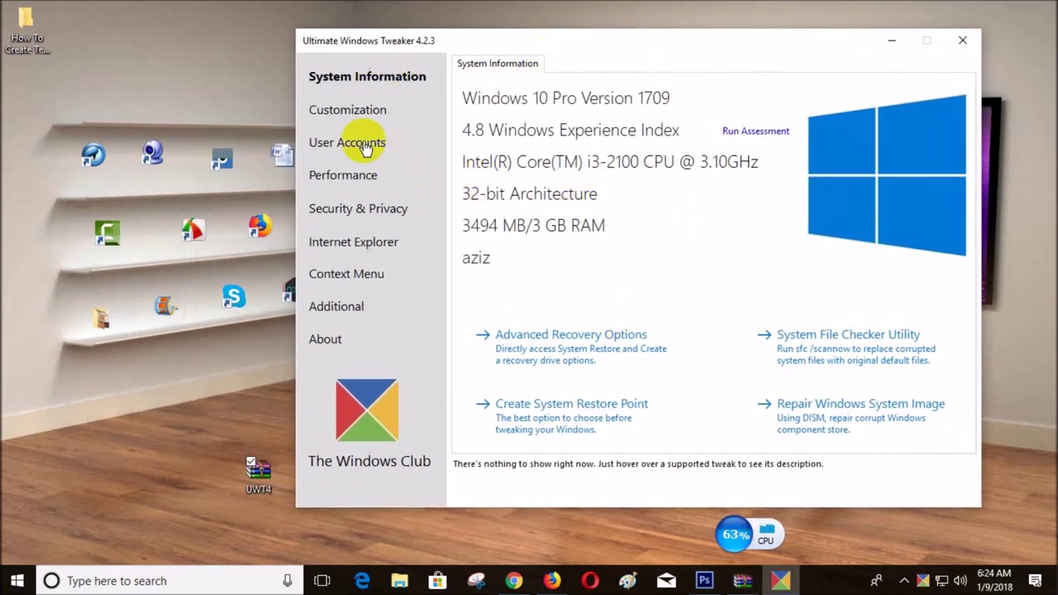
Remove the shortcut arrows from shortcut icons using the File Explorer customization tweaks
{"action": "left_click", "coordinate": [355, 118]}
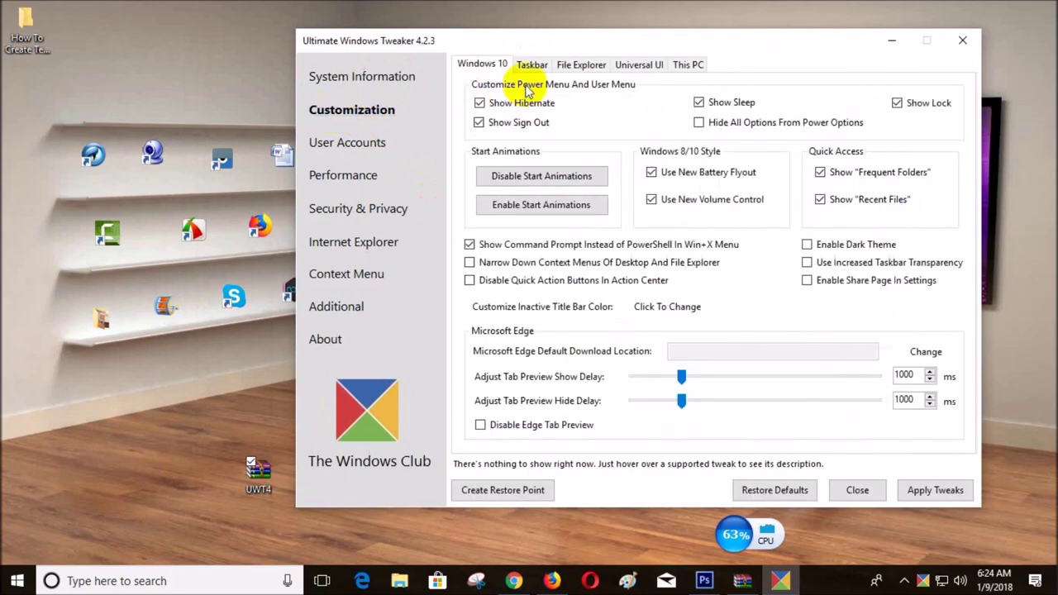
{"action": "left_click", "coordinate": [583, 68]}
{"action": "left_click", "coordinate": [360, 112]}
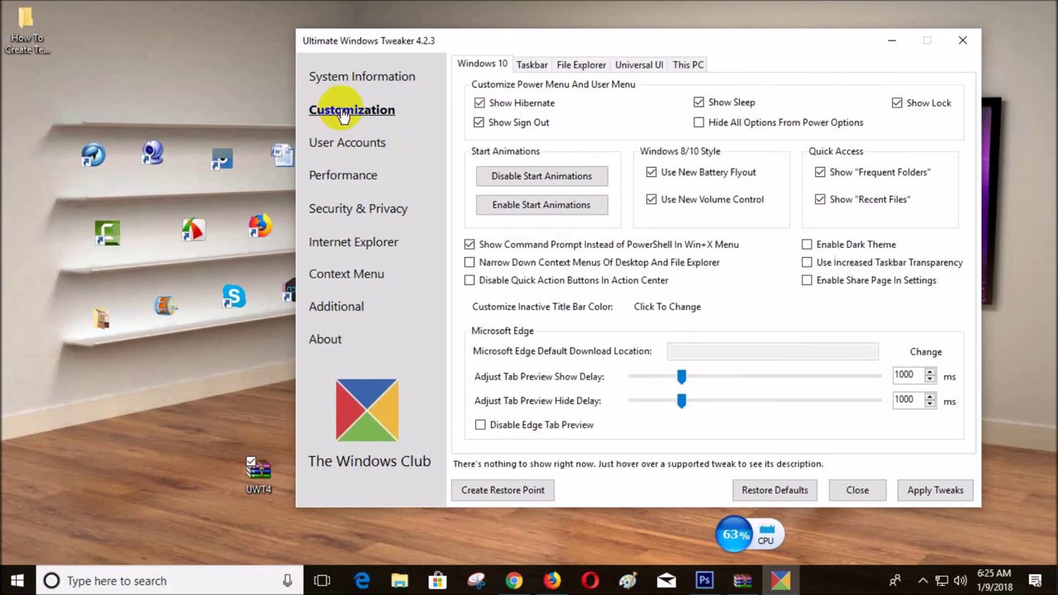
{"action": "left_click", "coordinate": [580, 66]}
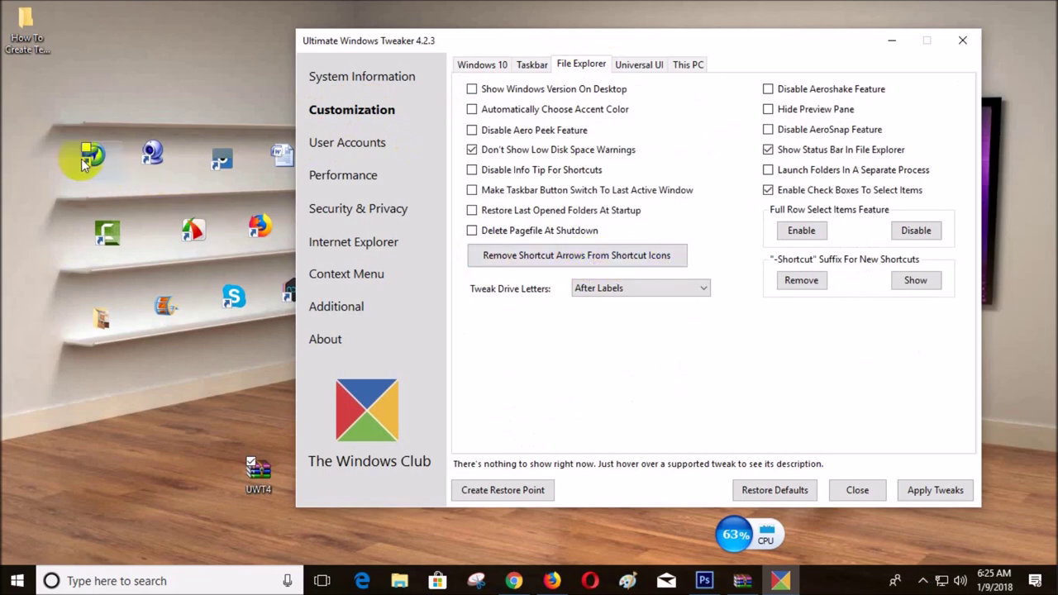
{"action": "left_click", "coordinate": [593, 261]}
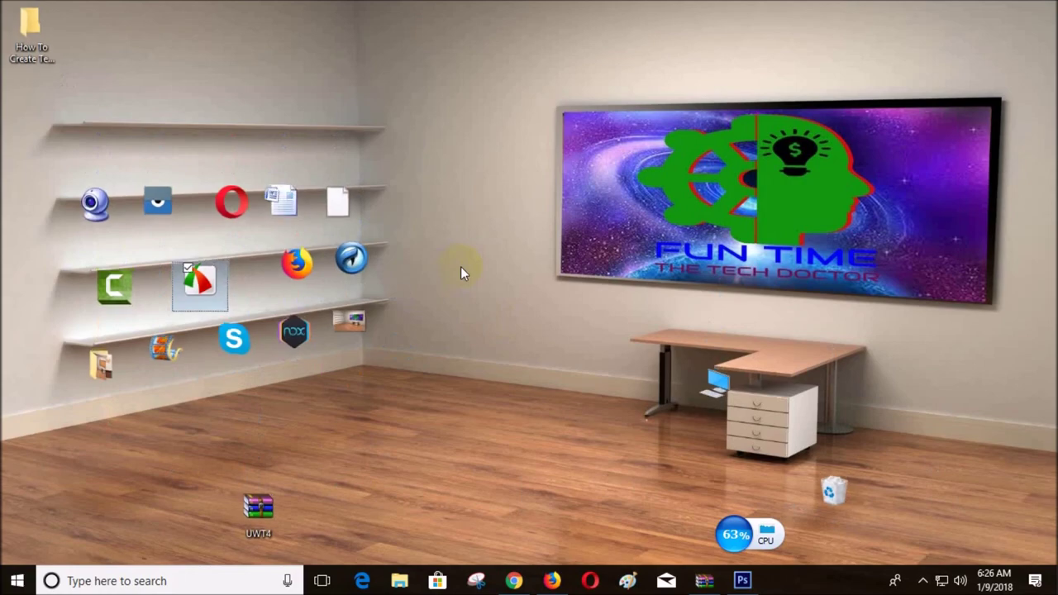
Move the webcam icon and the square blue icon beside it up so they stand on the second shelf
{"action": "left_click_drag", "start_coordinate": [94, 203], "coordinate": [83, 172]}
{"action": "left_click_drag", "start_coordinate": [158, 200], "coordinate": [146, 168]}
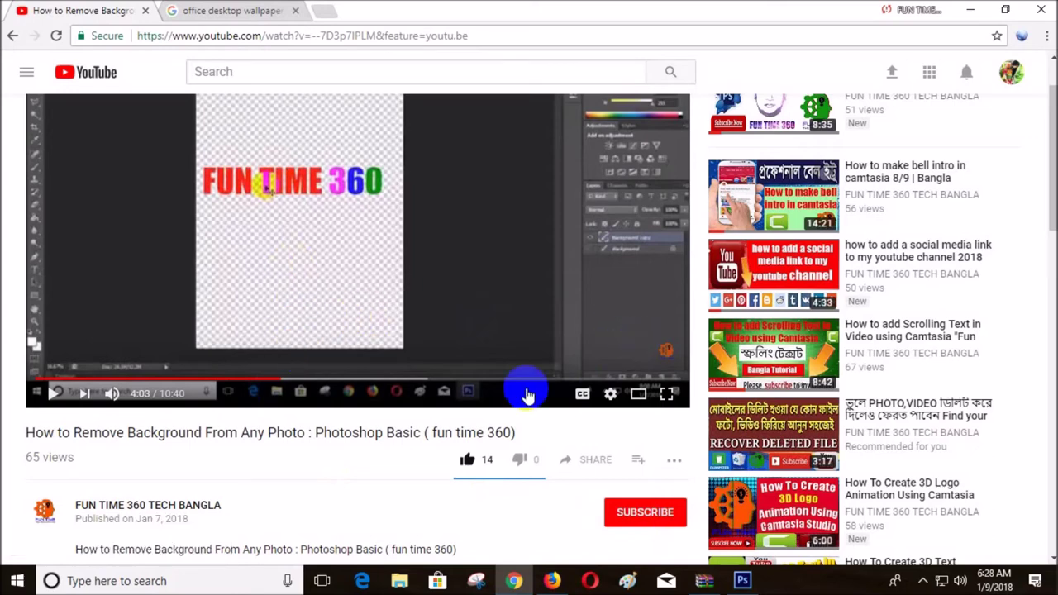
Subscribe to the FUN TIME 360 TECH BANGLA channel on YouTube in the browser
{"action": "left_click", "coordinate": [638, 521]}
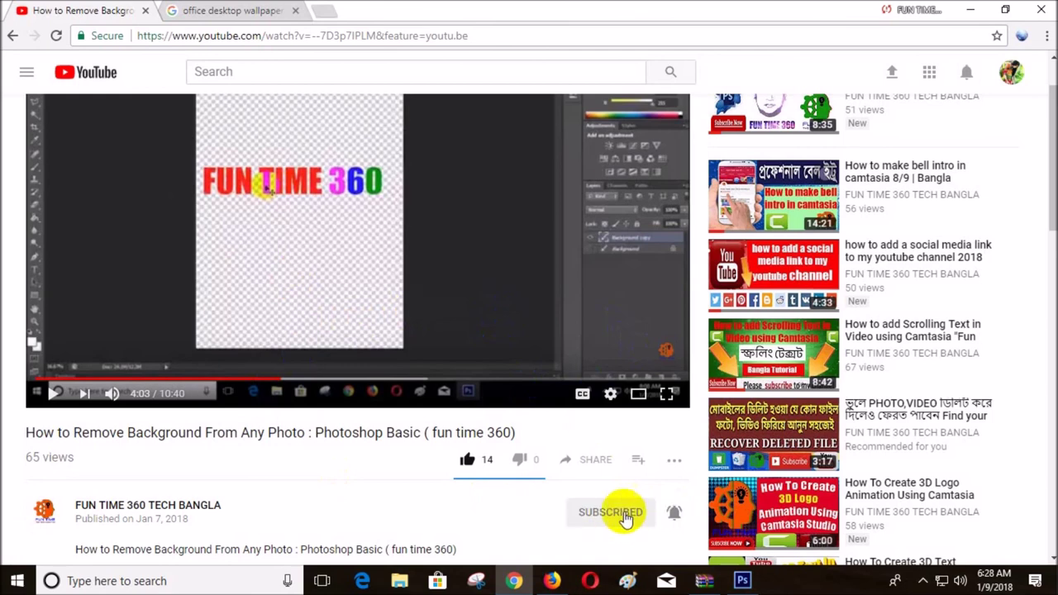